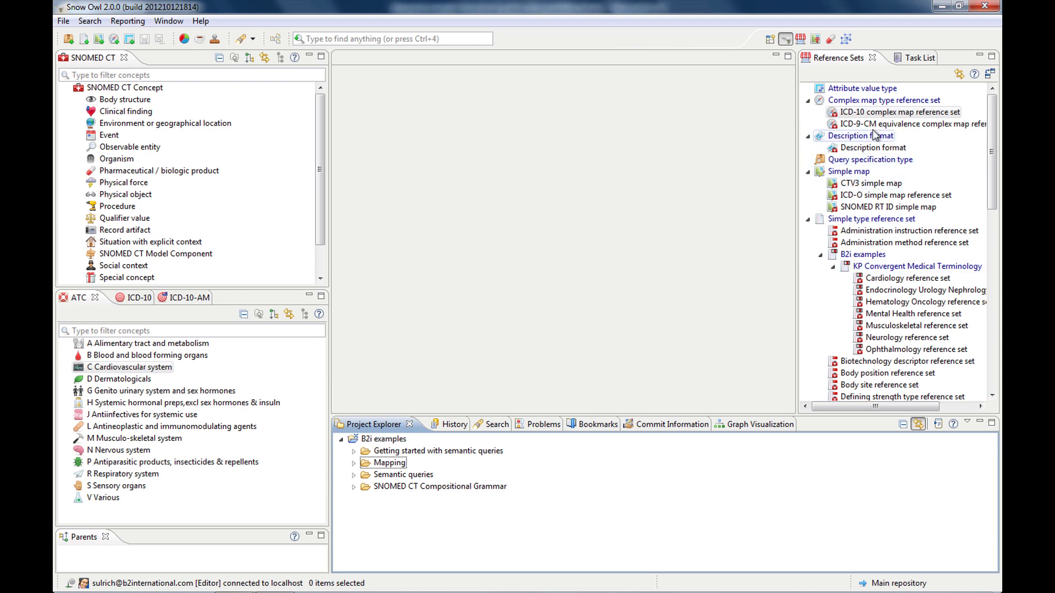
# Open the CTV3 simple map reference set and filter its members by 'dia', leaving 3,698 shown.
pyautogui.doubleClick(888, 184)
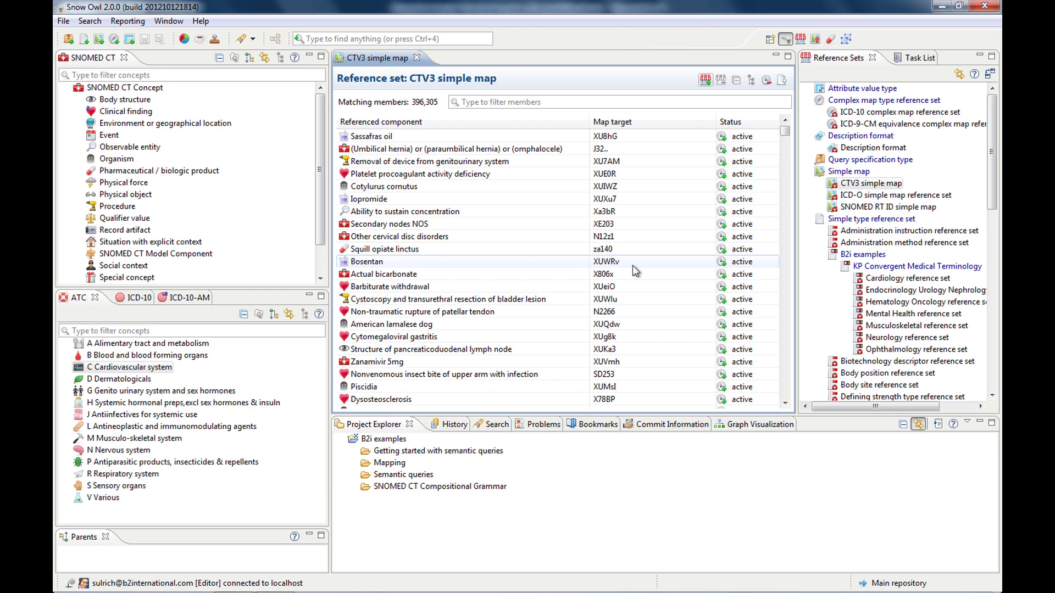
pyautogui.doubleClick(361, 62)
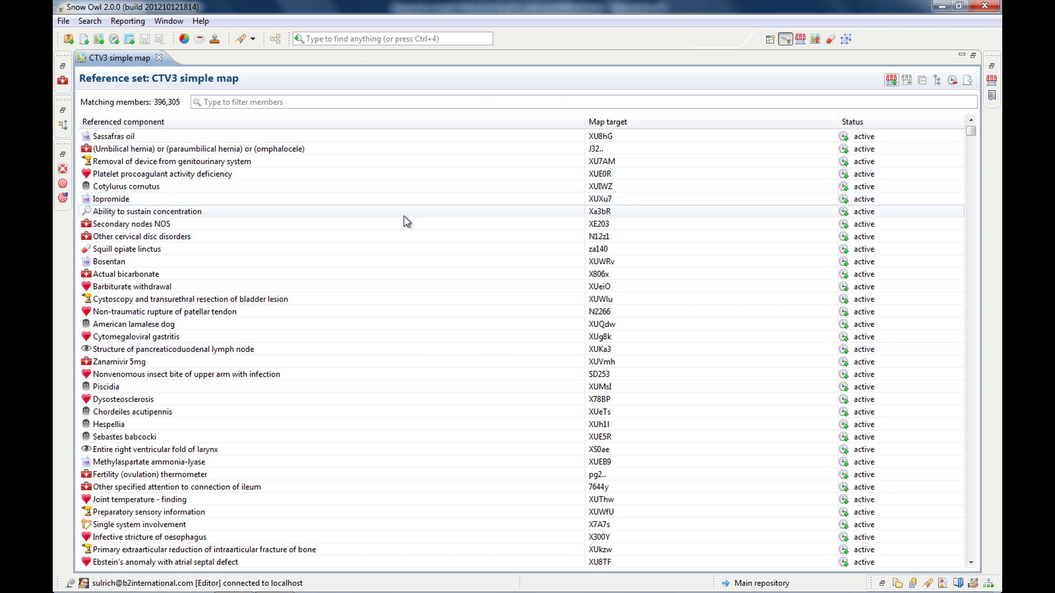
pyautogui.click(270, 106)
pyautogui.write('dia')
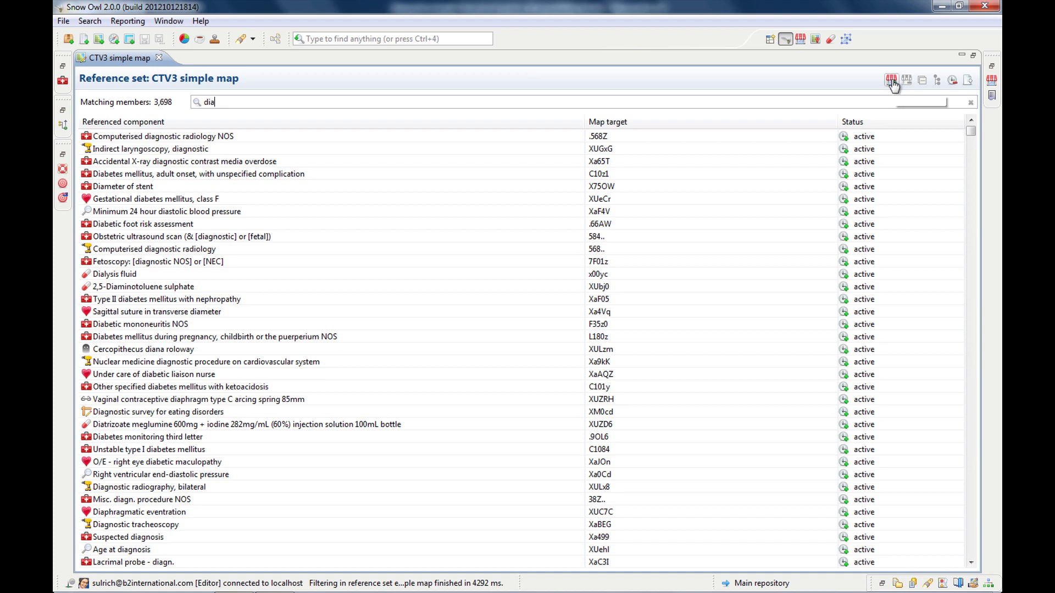
pyautogui.click(861, 148)
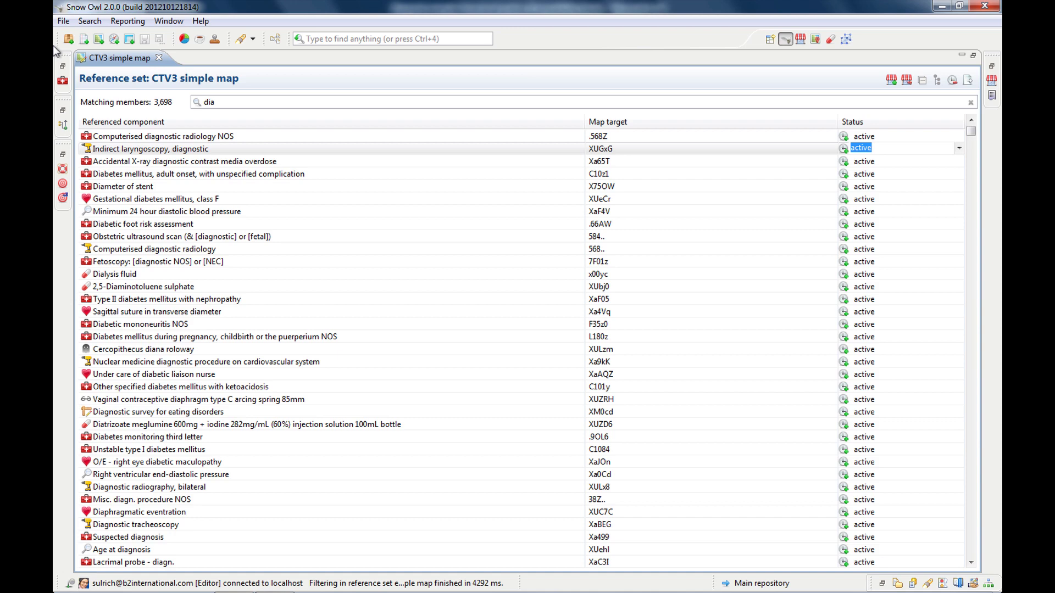
pyautogui.doubleClick(111, 59)
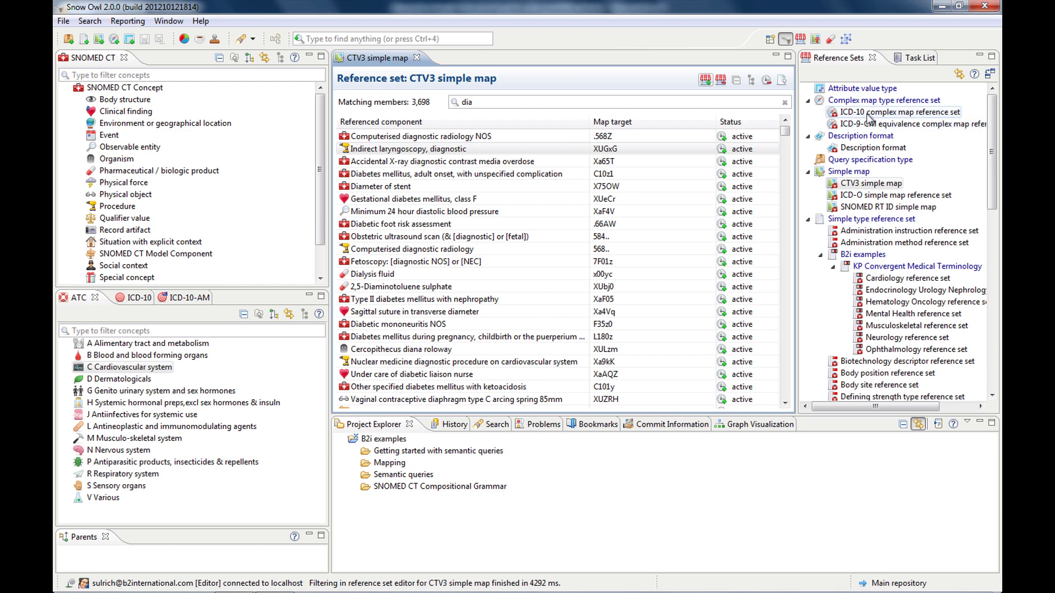
# Open the ICD-10 complex map maximized, with the Referenced component column widened to show full names.
pyautogui.moveTo(868, 117)
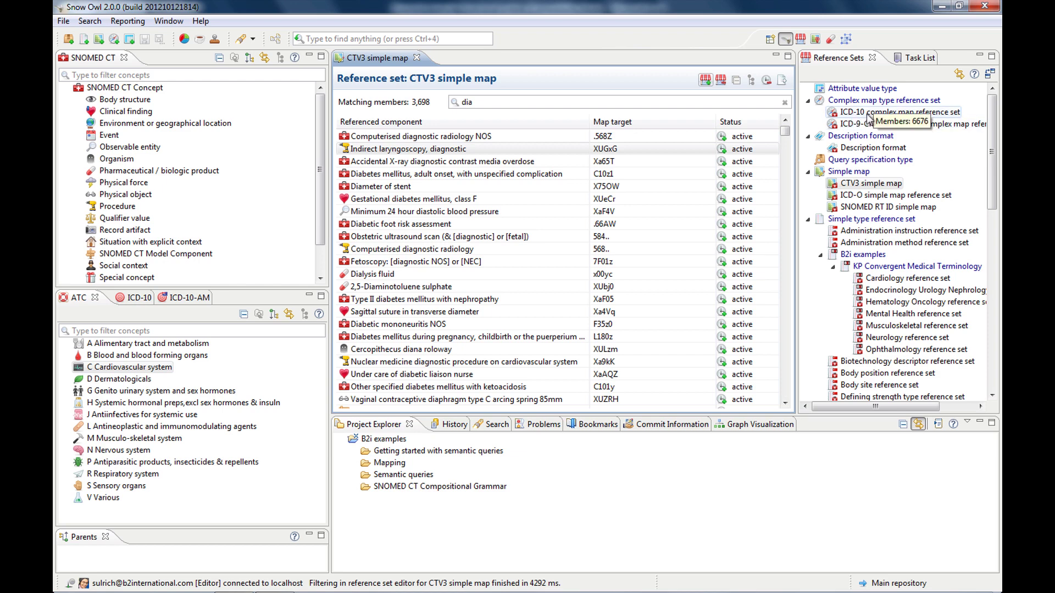
pyautogui.doubleClick(868, 113)
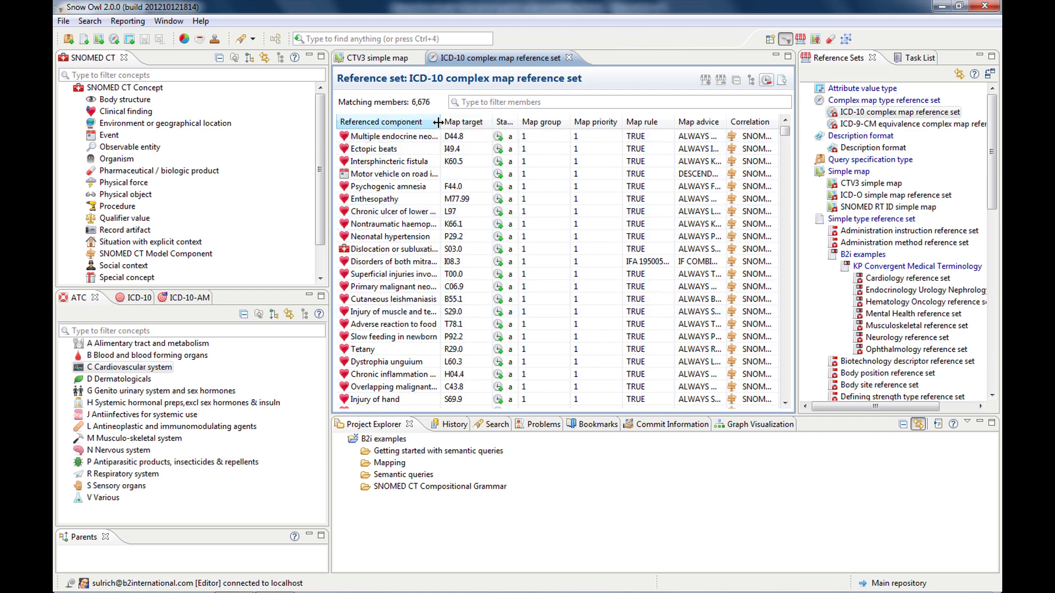
pyautogui.moveTo(438, 121); pyautogui.dragTo(525, 121)
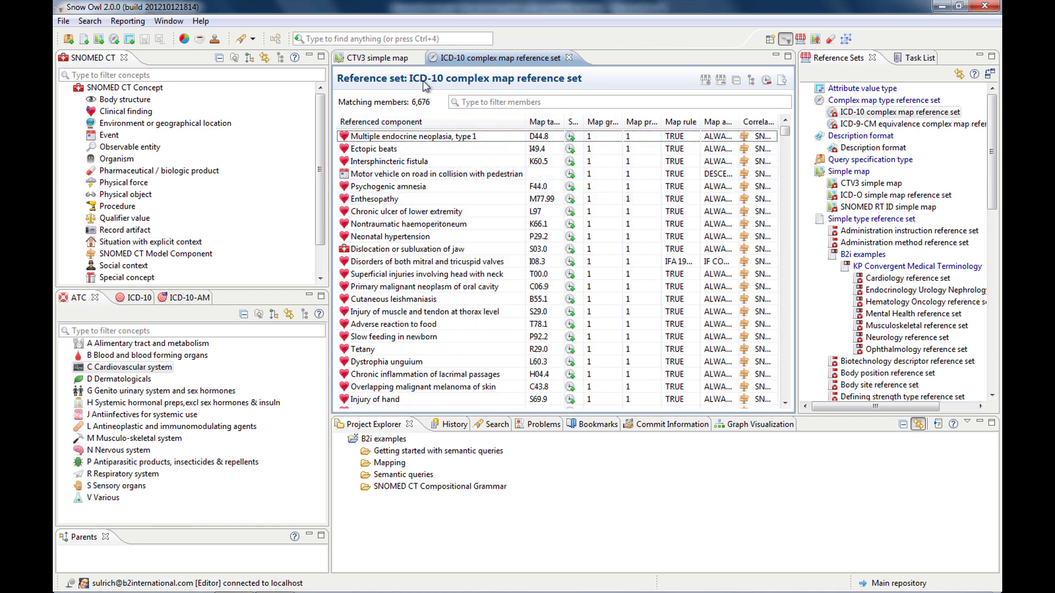
pyautogui.doubleClick(492, 58)
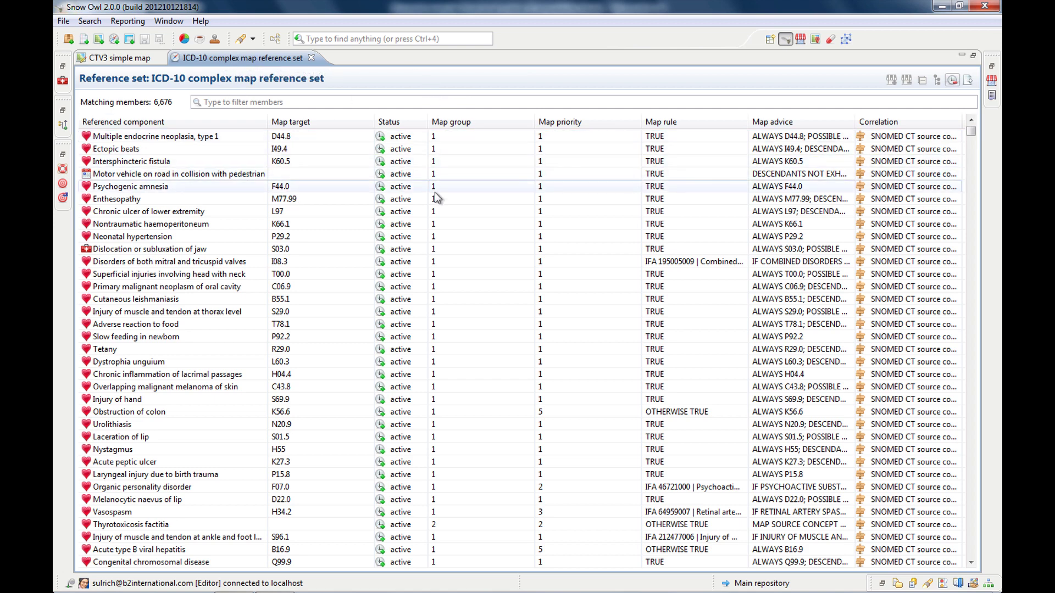
# Close the ICD-10 complex map and CTV3 simple map editors, then bring Excel forward.
pyautogui.doubleClick(259, 58)
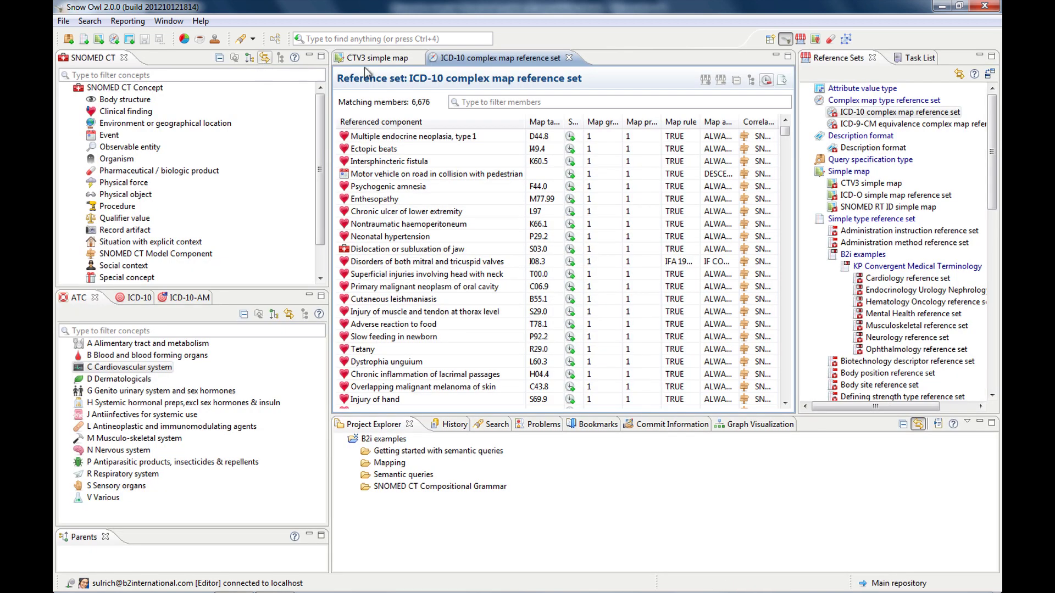
pyautogui.click(569, 58)
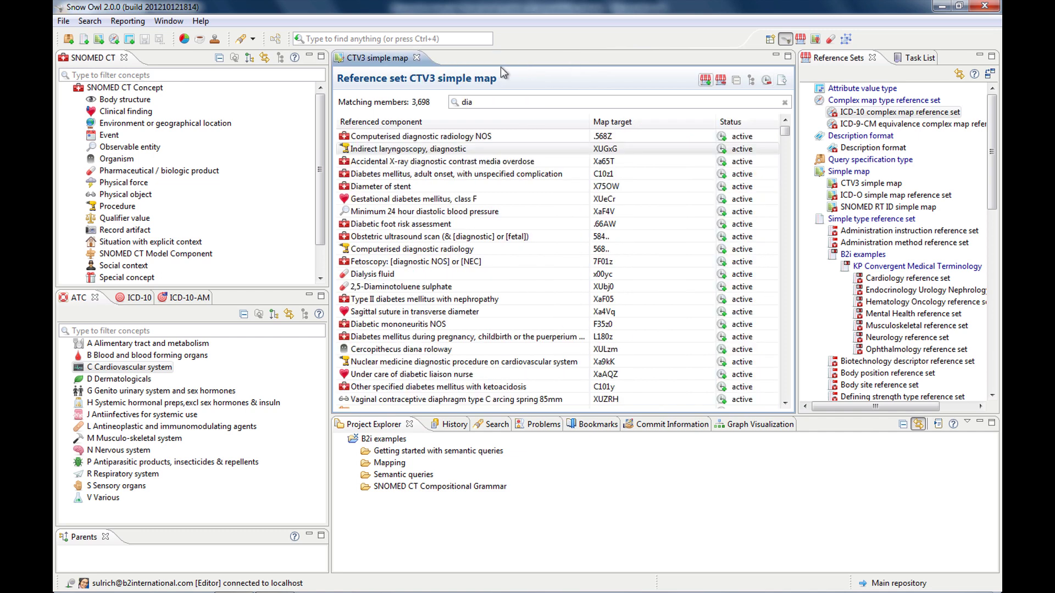
pyautogui.click(416, 58)
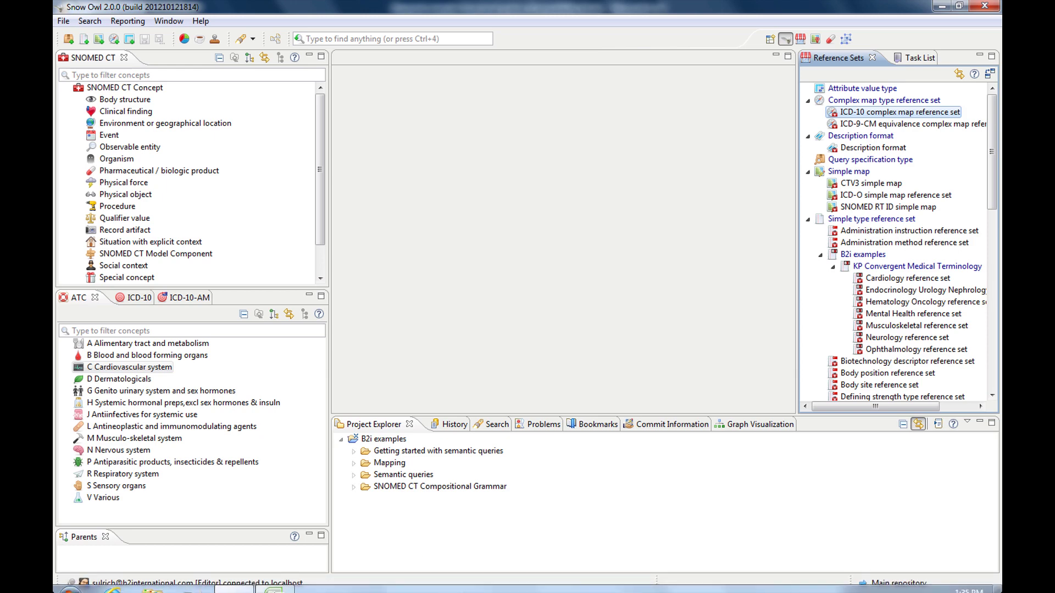
pyautogui.click(279, 586)
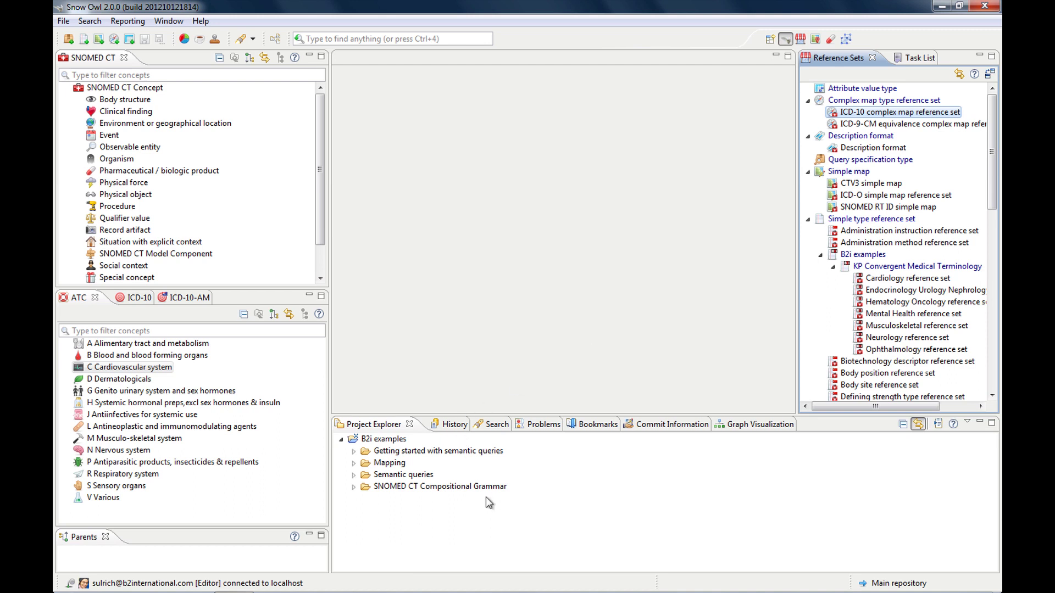
# Browse the B2i examples project's folders and leave the project collapsed.
pyautogui.click(340, 440)
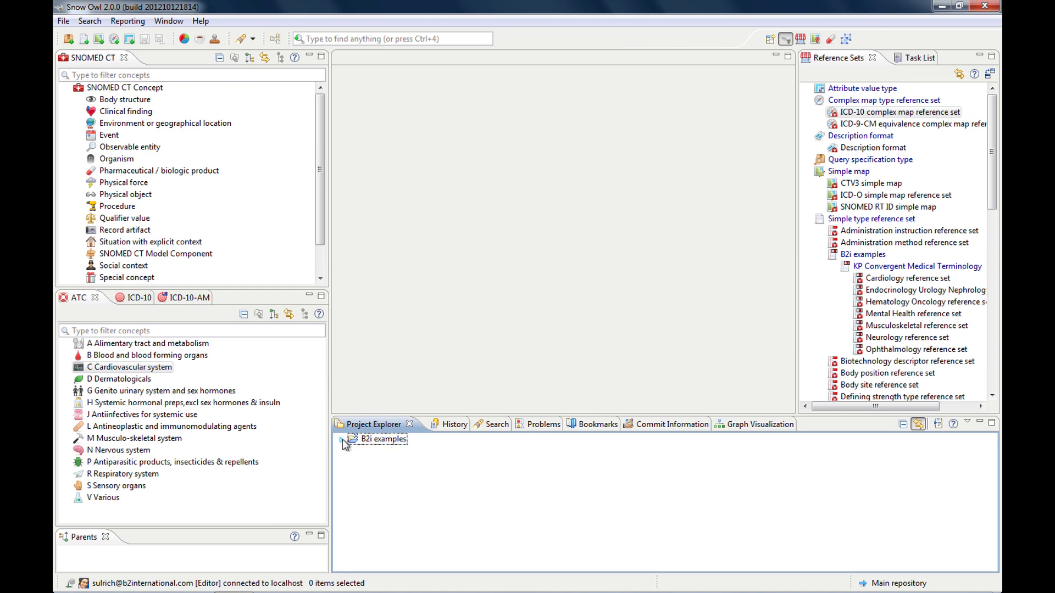
pyautogui.click(341, 440)
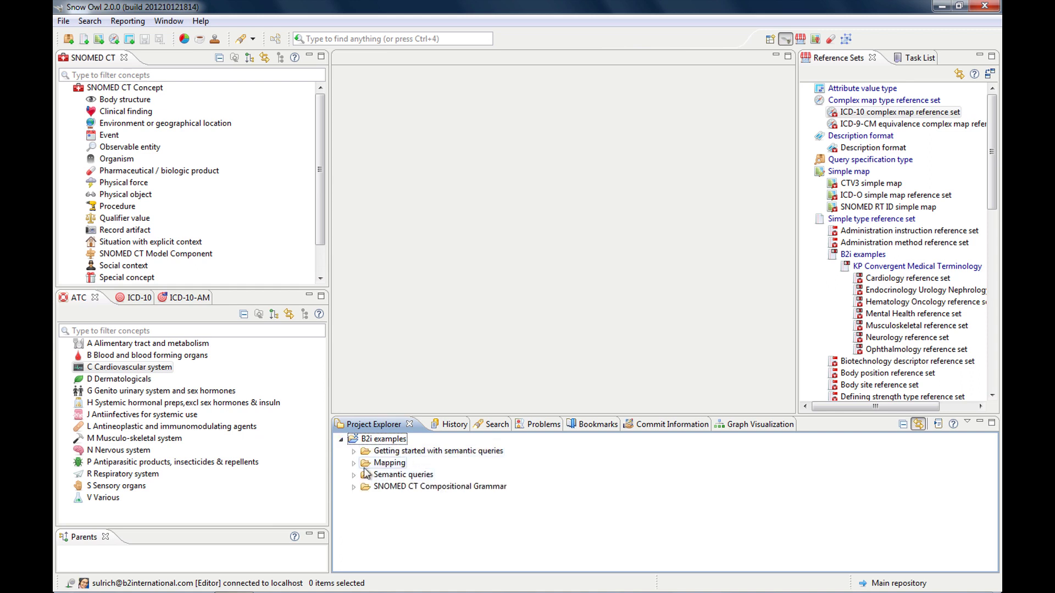
pyautogui.click(353, 451)
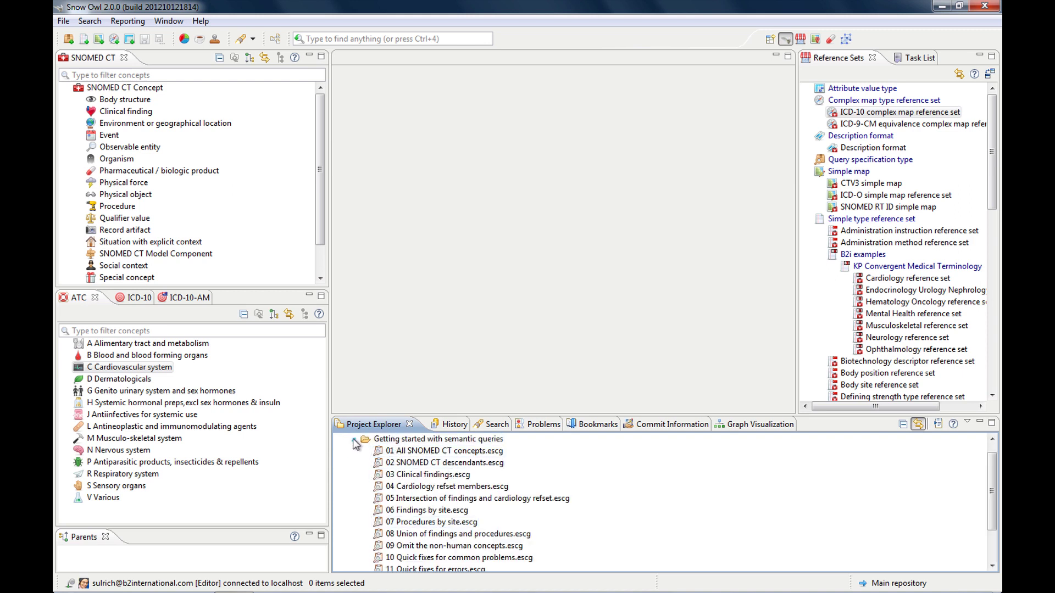
pyautogui.click(354, 440)
pyautogui.click(339, 439)
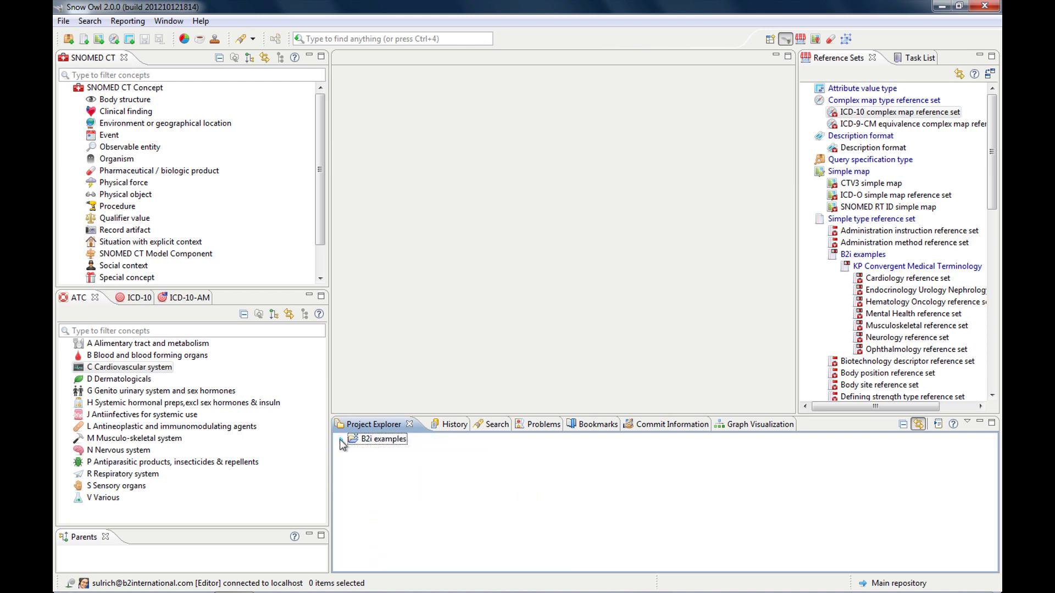
# Create a General project named 'Mapping example' from the Project Explorer.
pyautogui.rightClick(422, 485)
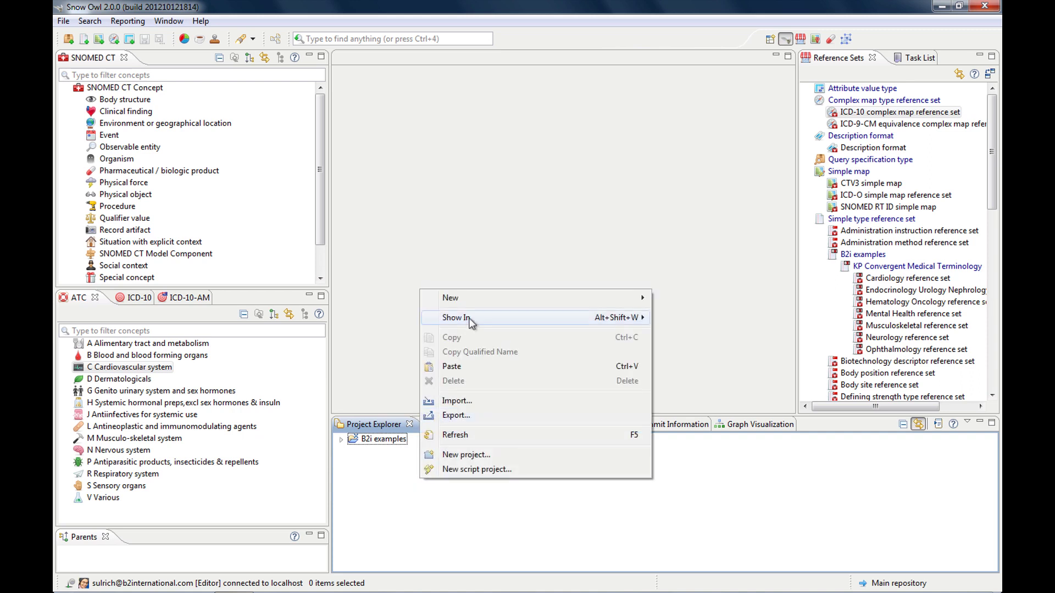
pyautogui.moveTo(478, 300)
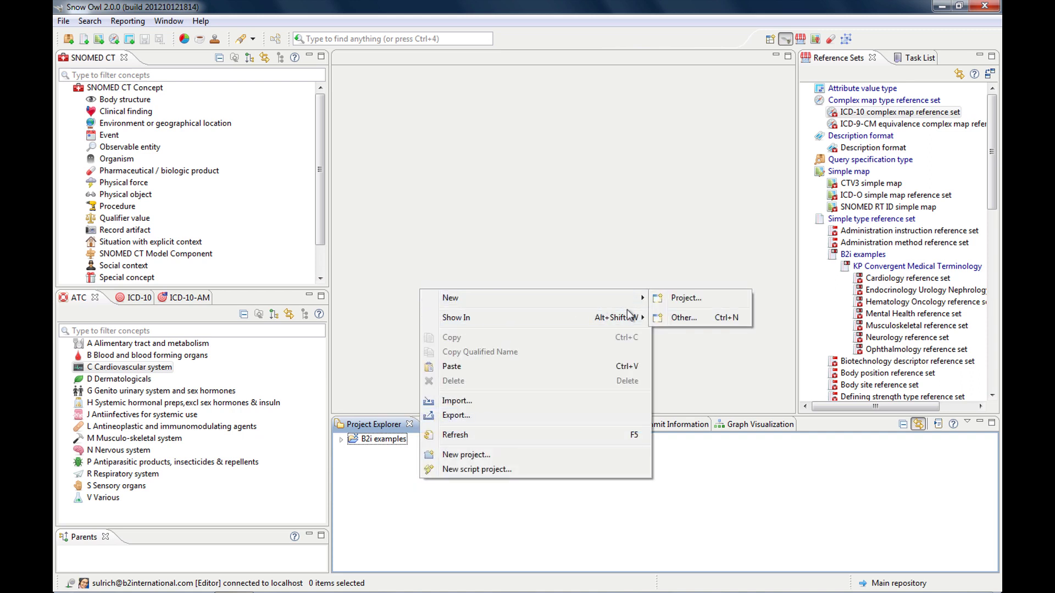
pyautogui.click(683, 300)
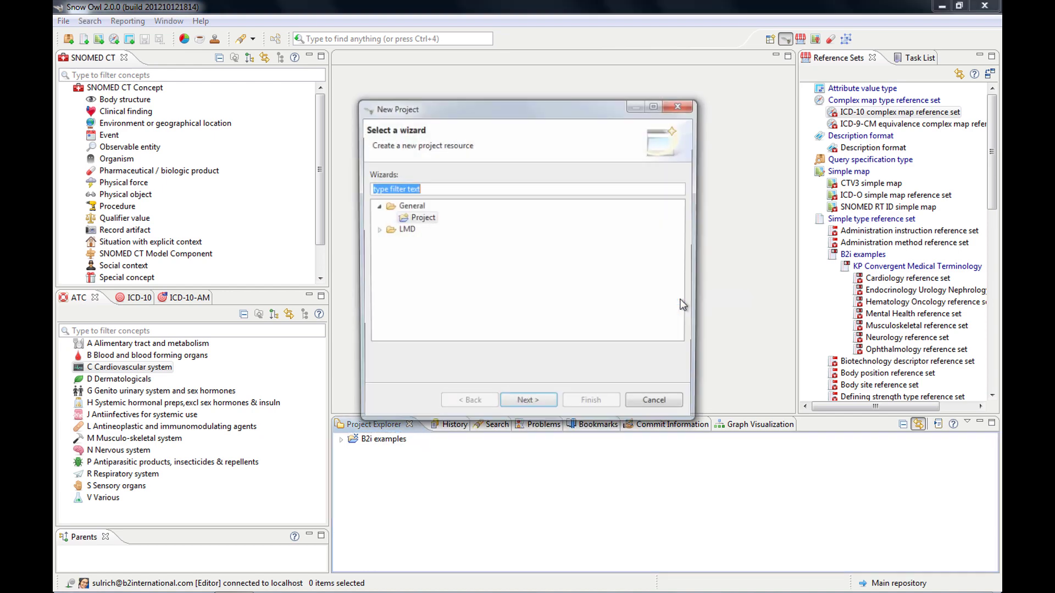
pyautogui.click(410, 206)
pyautogui.click(421, 218)
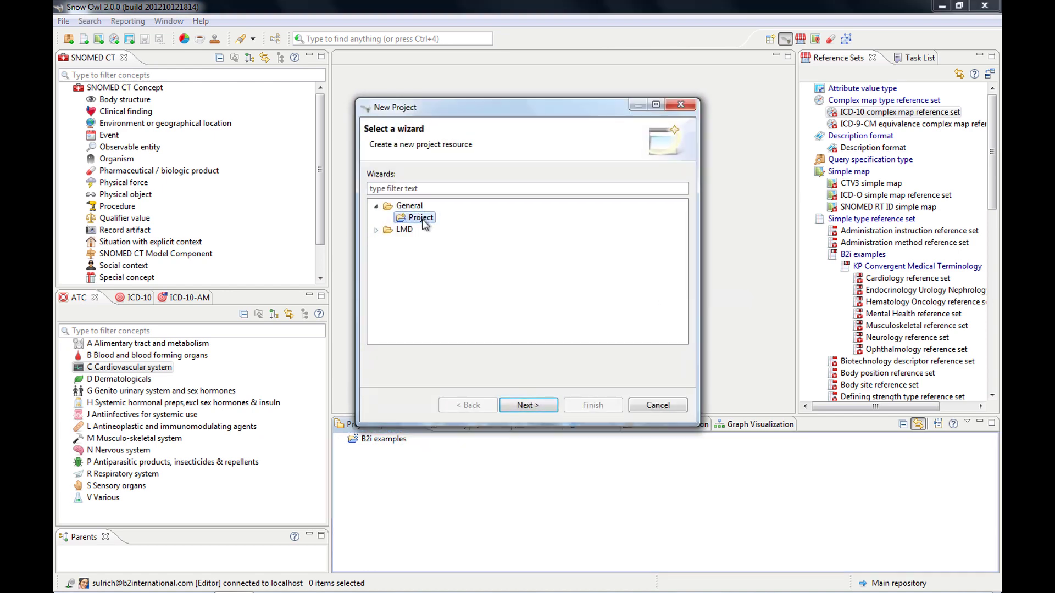
pyautogui.click(529, 406)
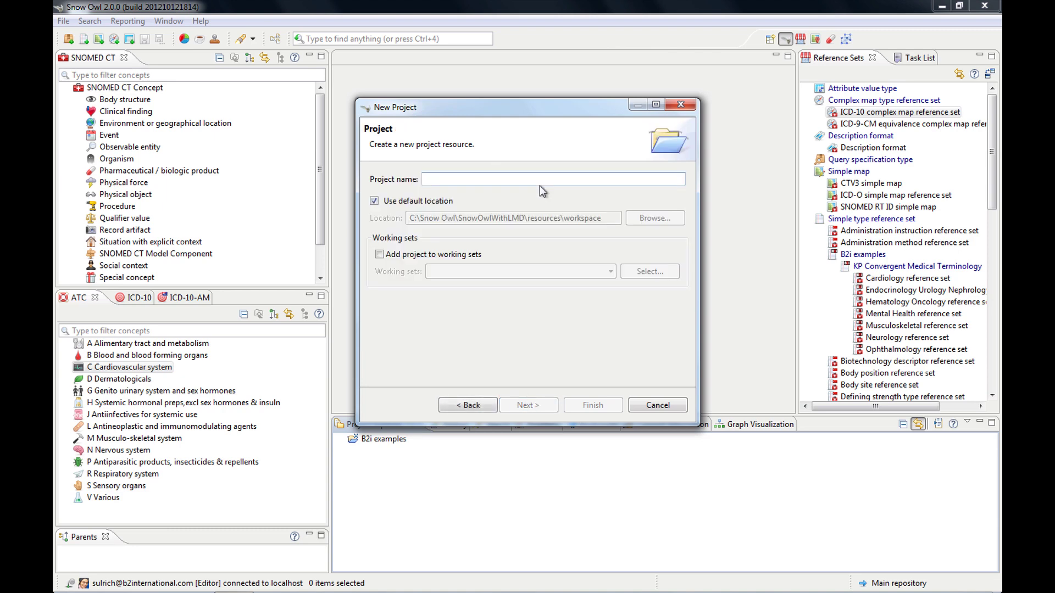
pyautogui.write('Ma')
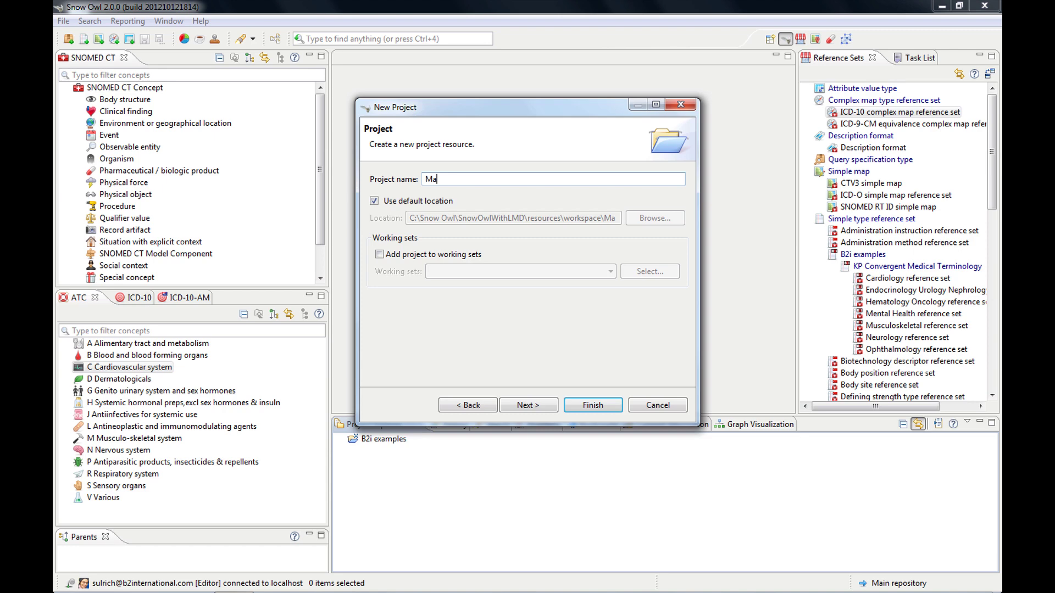
pyautogui.write('pping example')
pyautogui.click(592, 405)
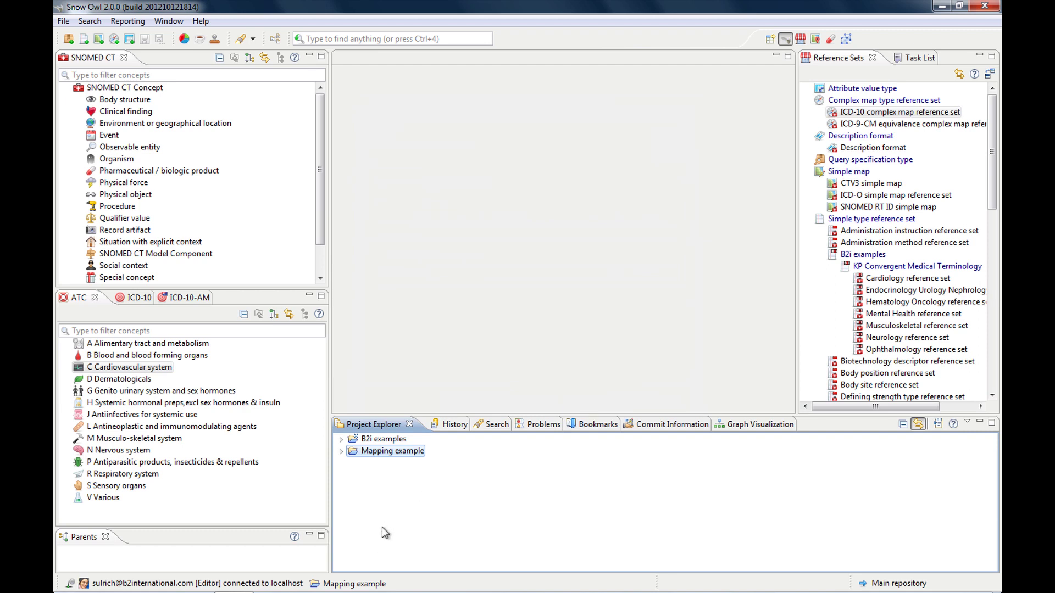
# Create automap file 'Diagnosis mapping example local to SNOMED CT' from the Diagnosis examples spreadsheet.
pyautogui.rightClick(398, 453)
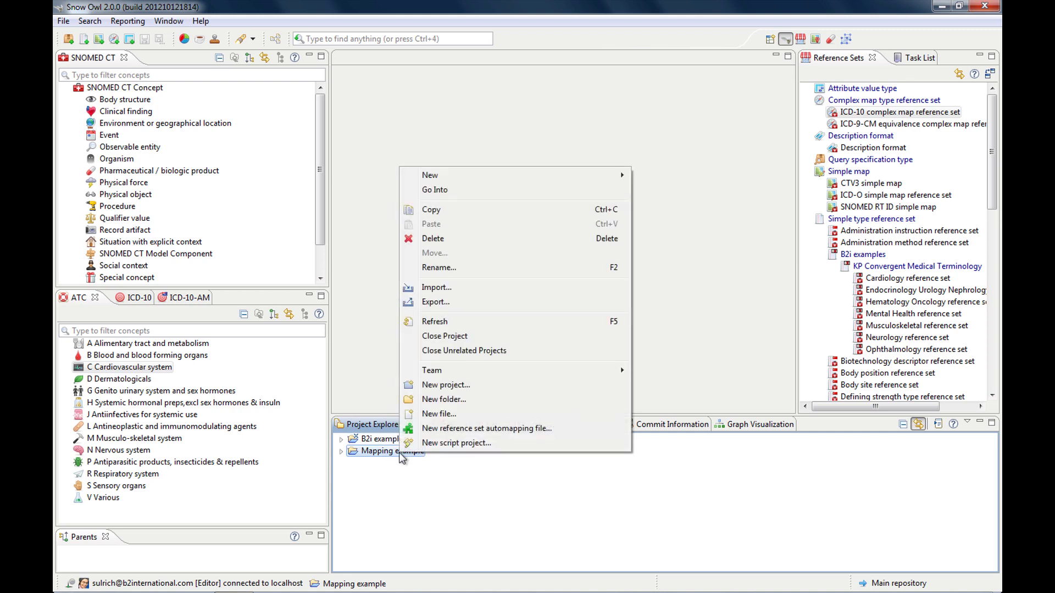
pyautogui.click(453, 429)
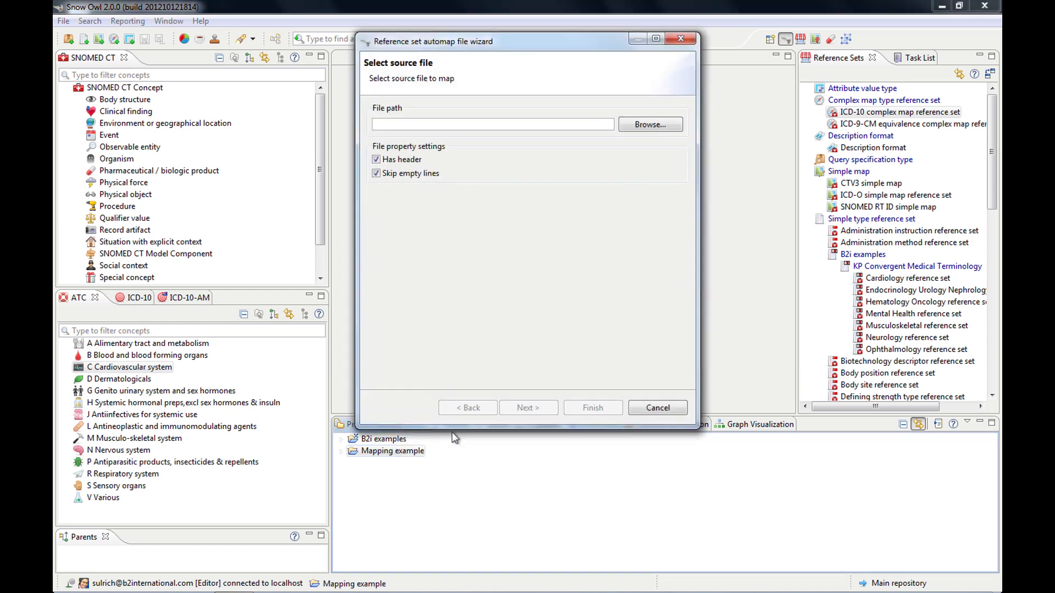
pyautogui.click(652, 125)
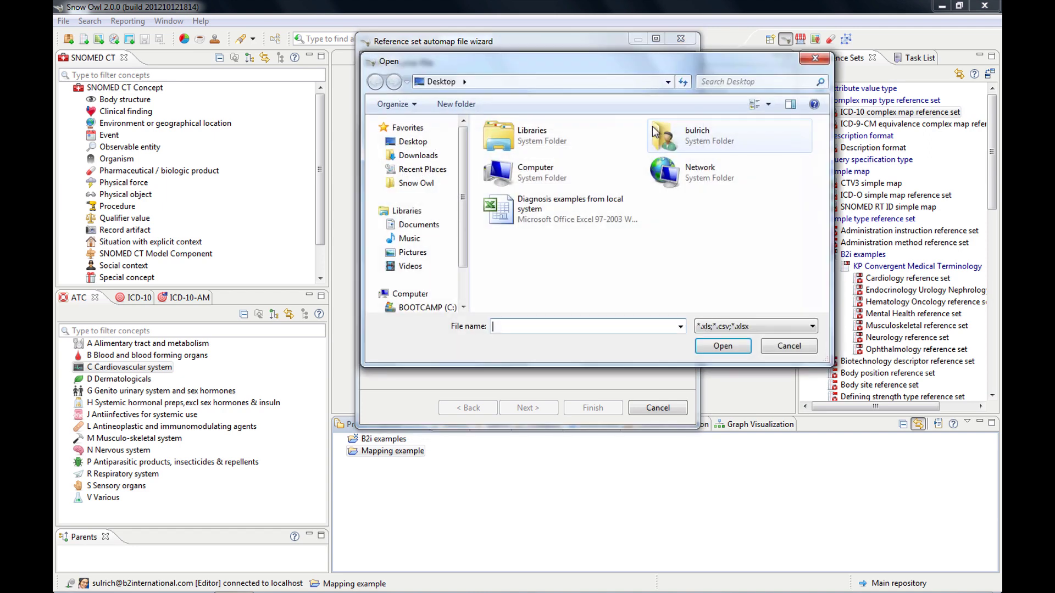
pyautogui.click(551, 211)
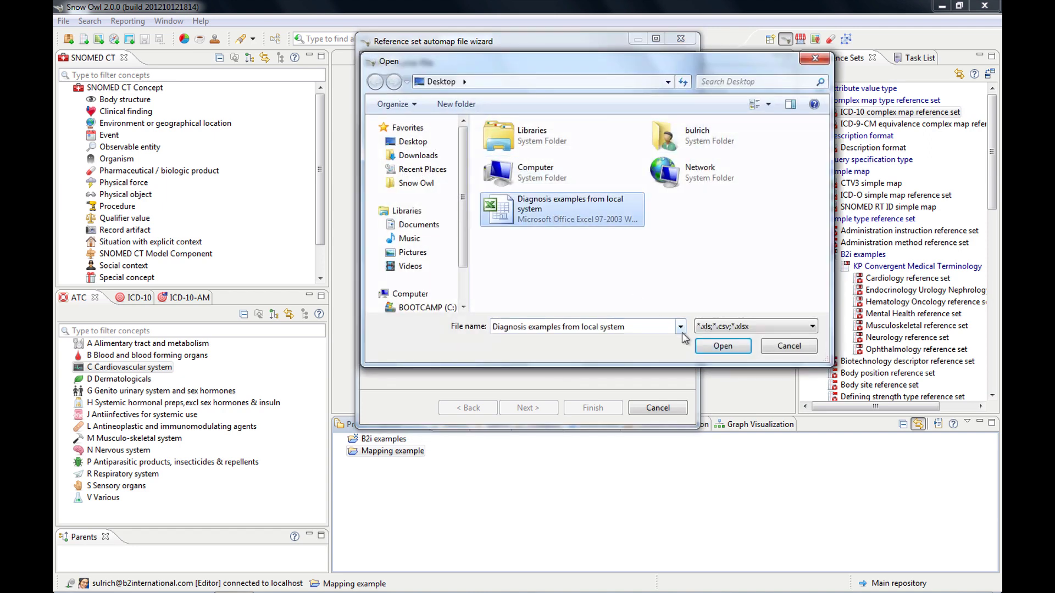
pyautogui.click(707, 348)
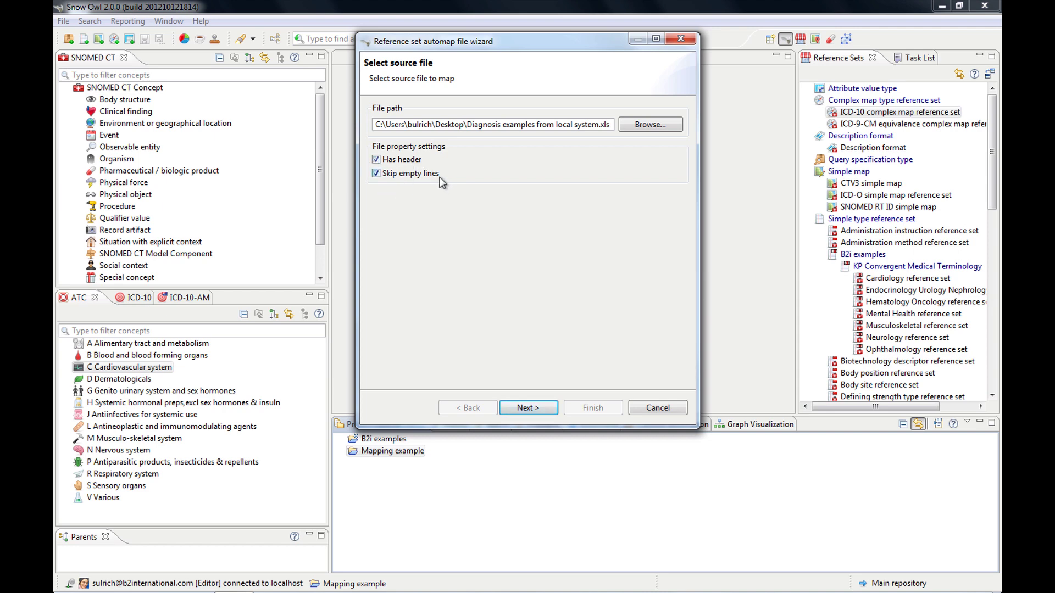
pyautogui.click(541, 412)
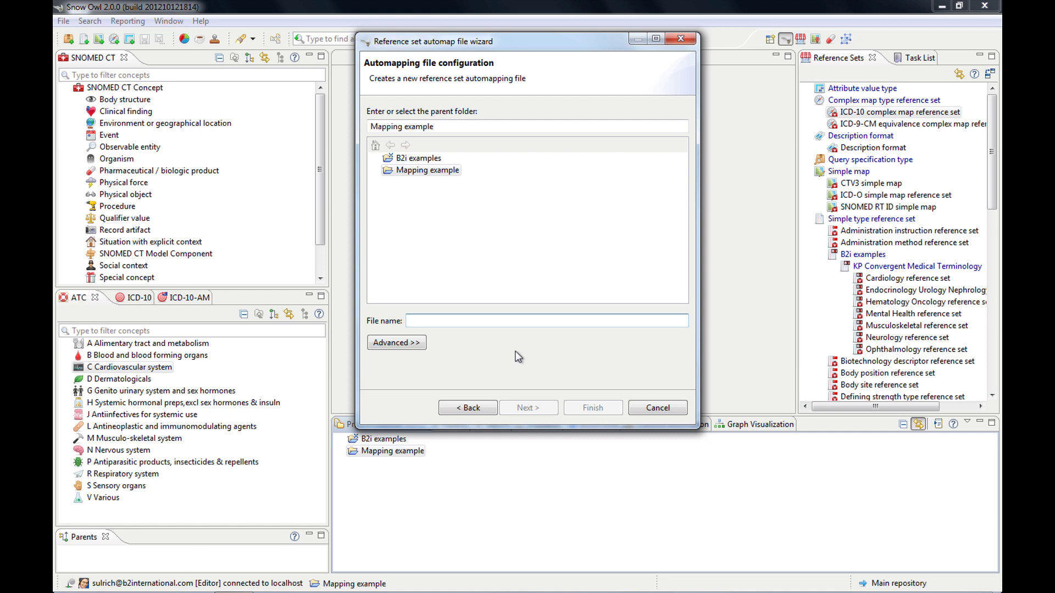
pyautogui.write('Diagnosi')
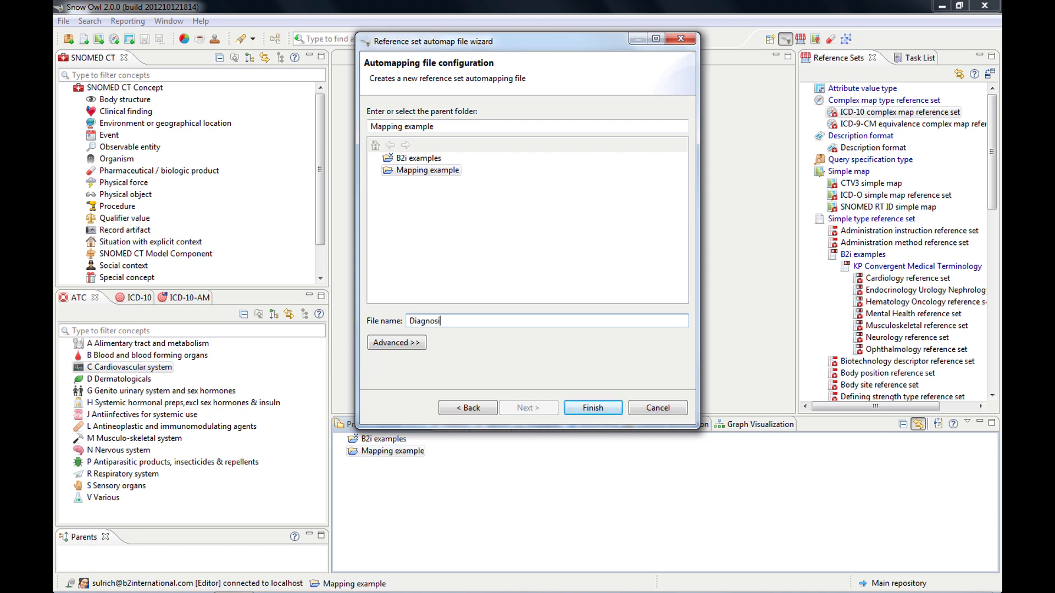
pyautogui.write('s mapping')
pyautogui.write(' example')
pyautogui.write(' local to S')
pyautogui.write('NOMED CT')
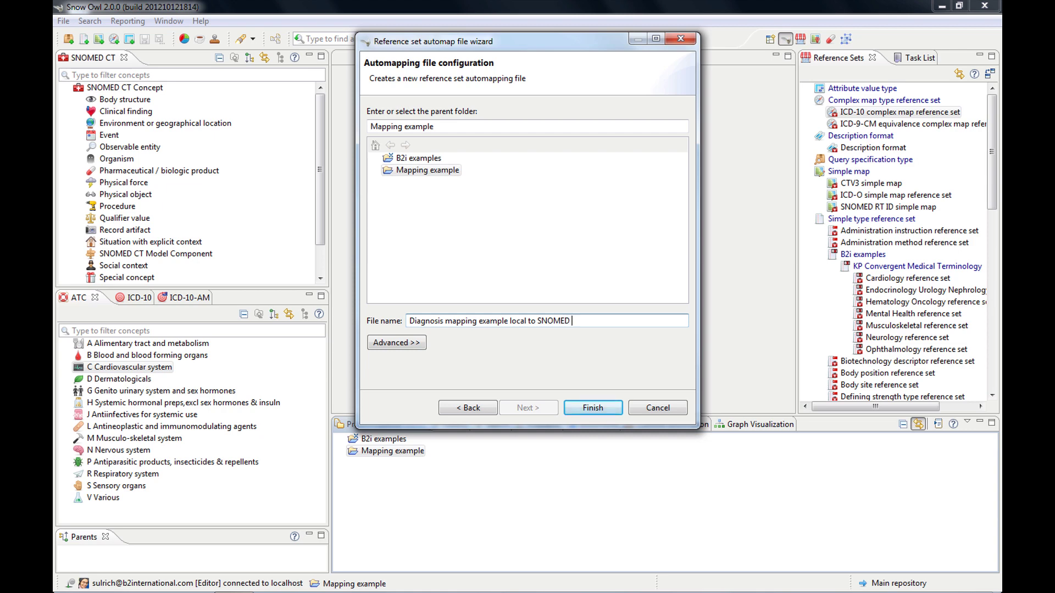
pyautogui.click(587, 410)
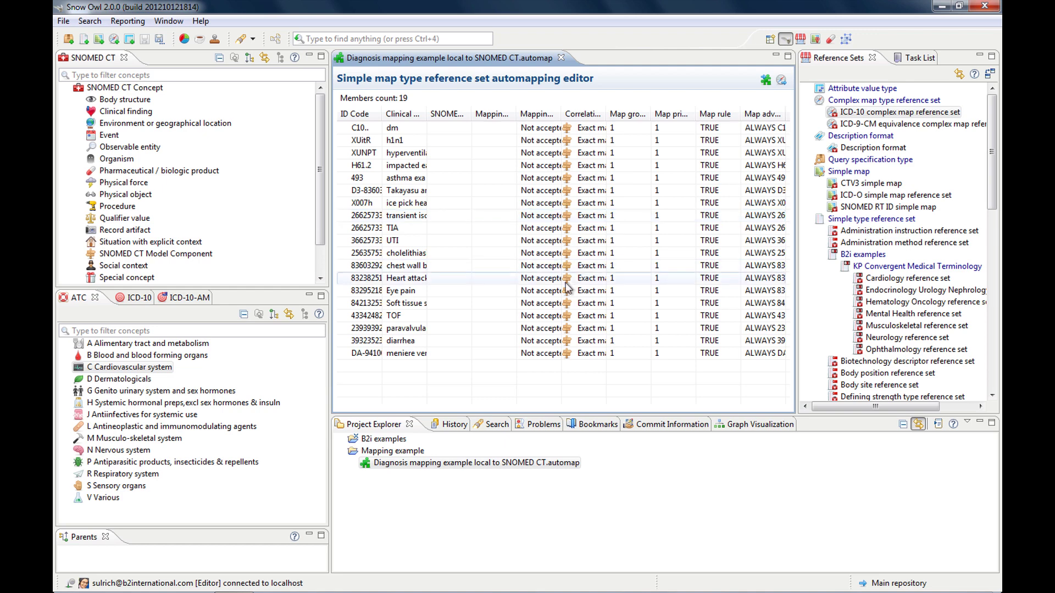
# Maximize the automapping editor, sort by SNOMED CT equivalent, and autofit it and Clinical Terms.
pyautogui.doubleClick(411, 55)
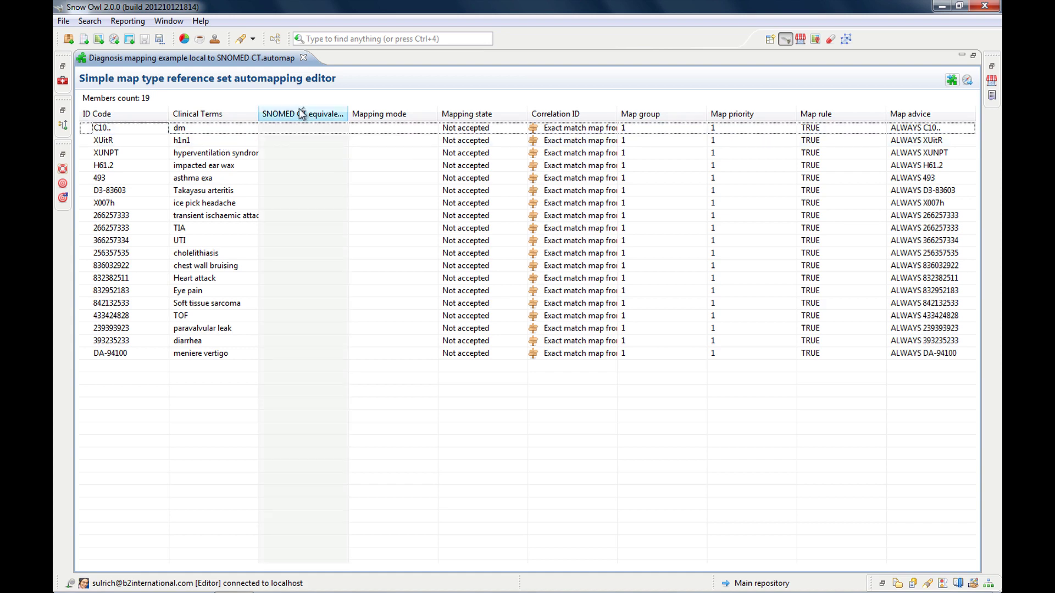
pyautogui.click(302, 114)
pyautogui.doubleClick(348, 112)
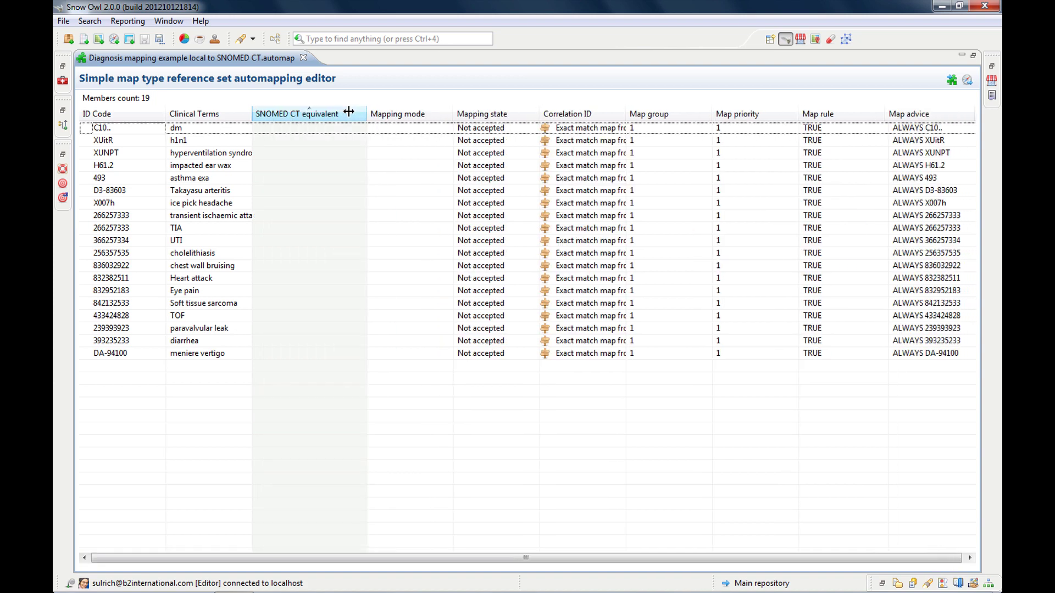
pyautogui.doubleClick(253, 114)
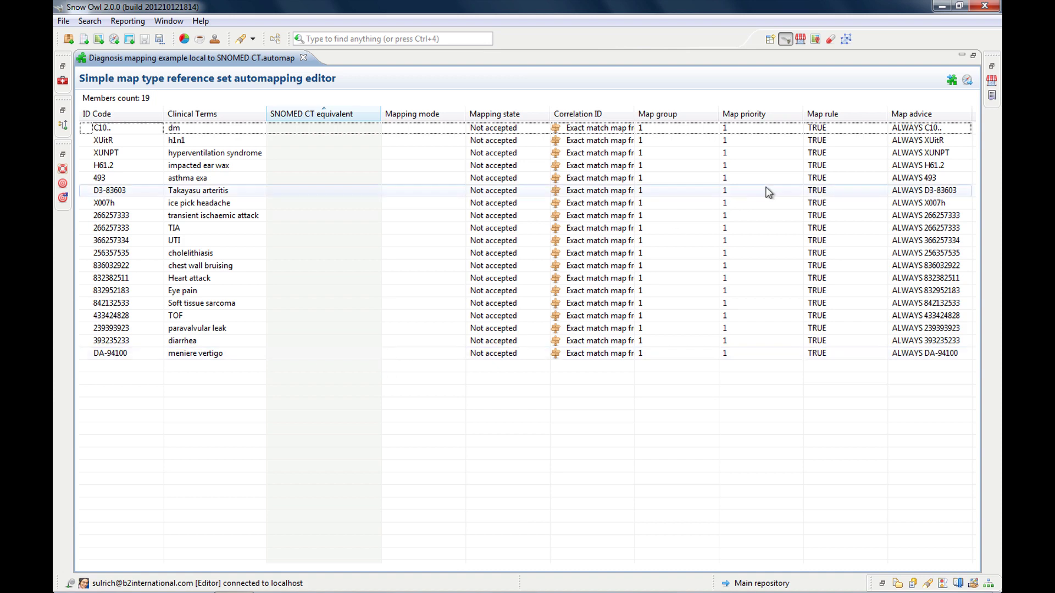
# Run automapping with source column Clinical Terms and top level concept Clinical finding.
pyautogui.click(953, 82)
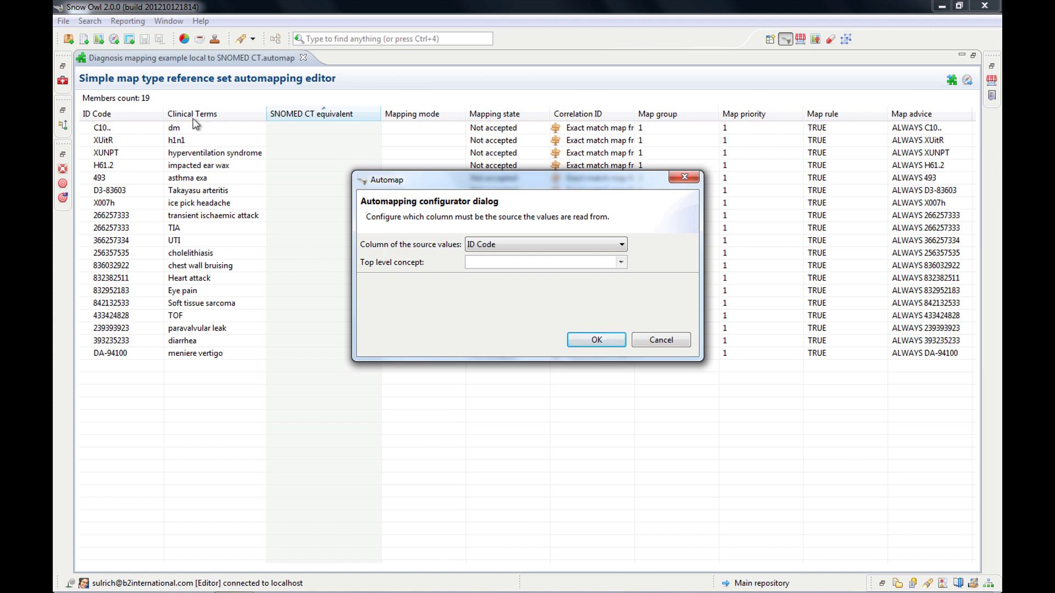
pyautogui.click(621, 245)
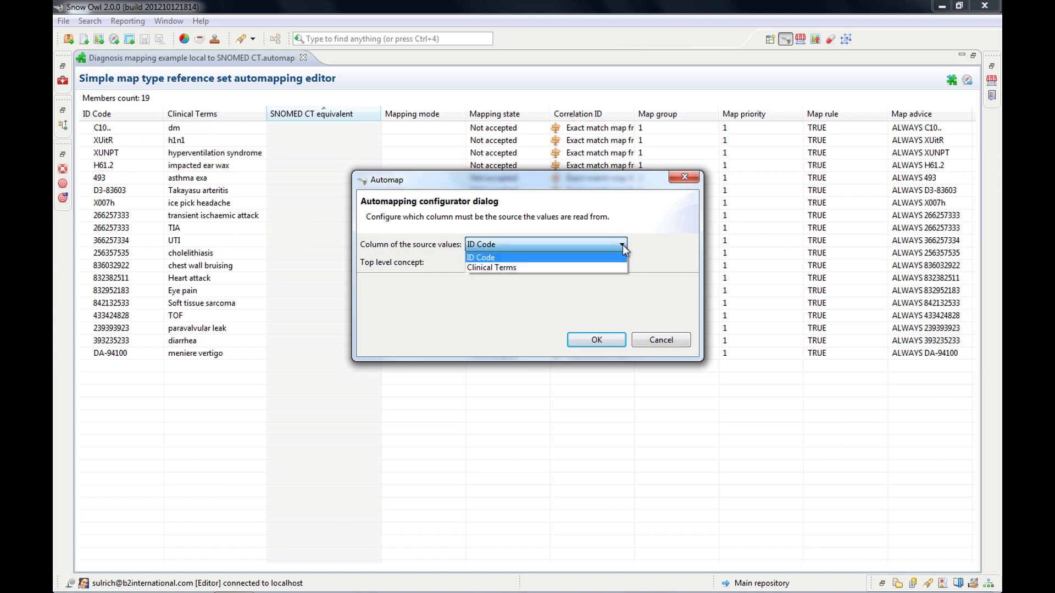
pyautogui.click(576, 265)
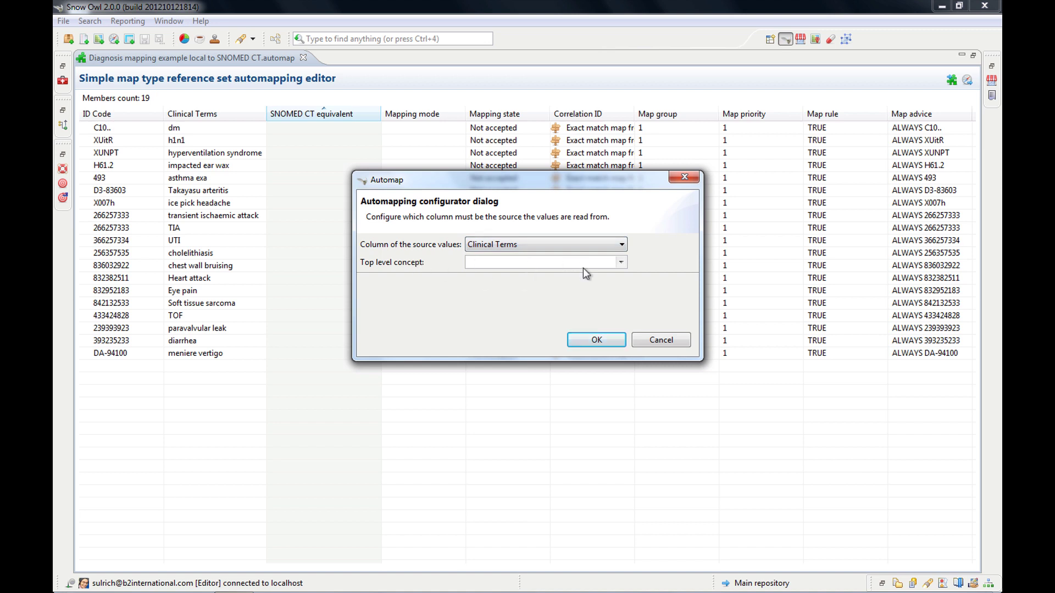
pyautogui.click(620, 266)
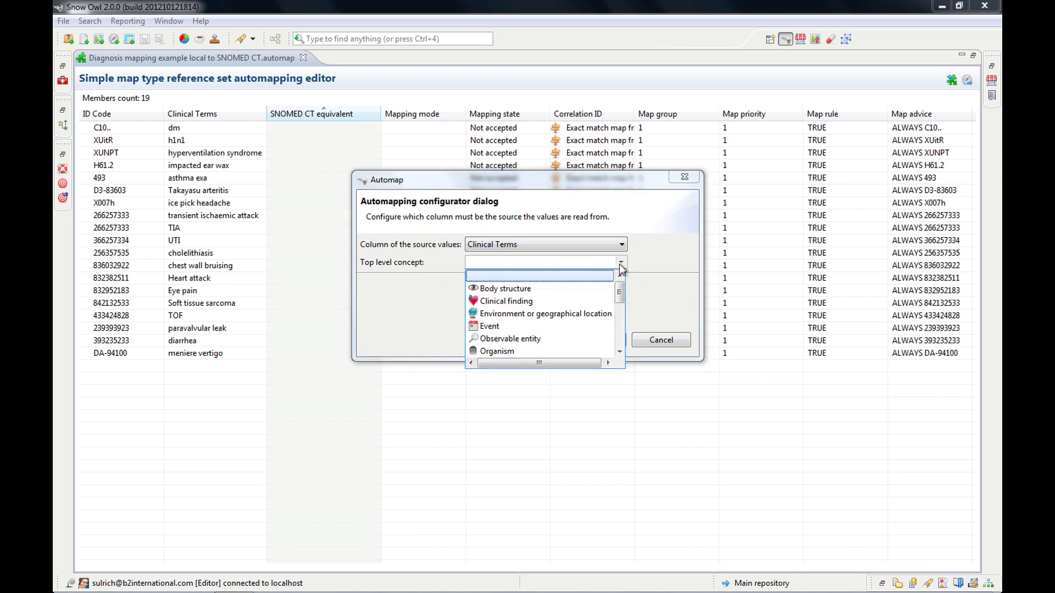
pyautogui.click(541, 303)
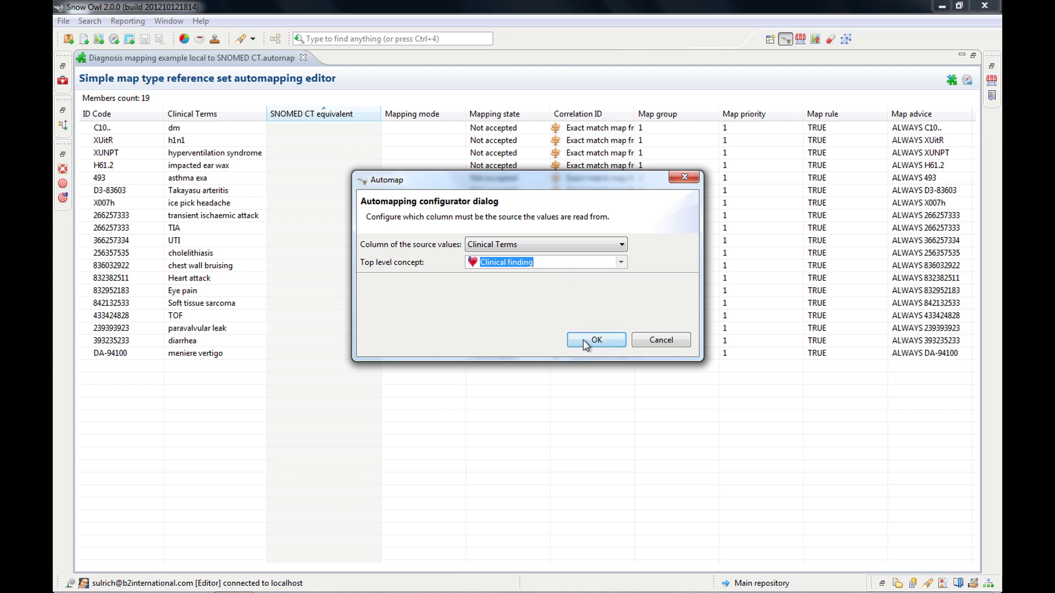
pyautogui.click(615, 340)
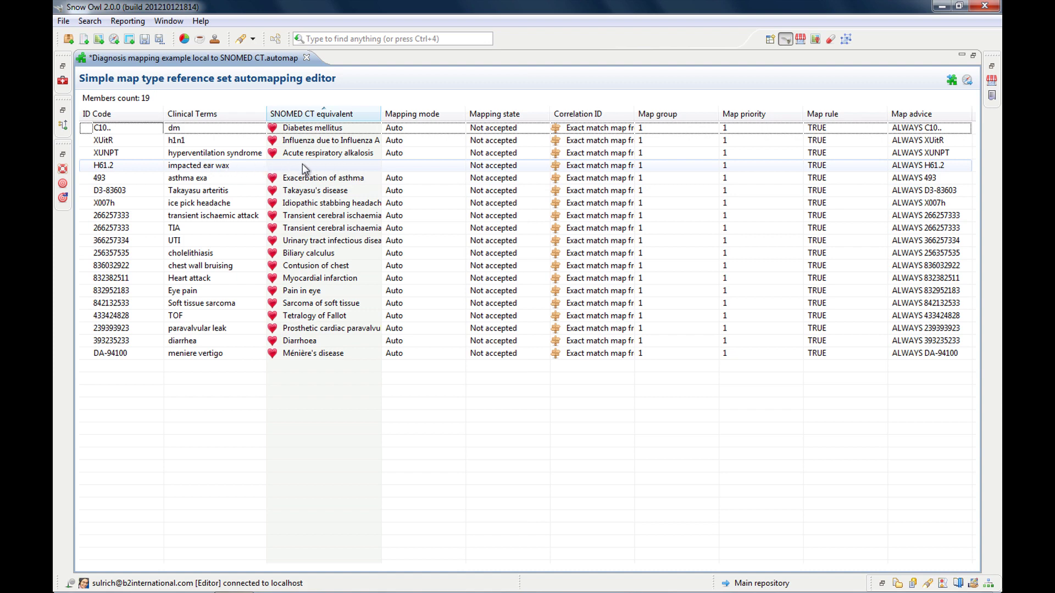
# Map 'impacted ear wax' to Impacted cerumen and keep 'dm' as Diabetes mellitus.
pyautogui.click(371, 167)
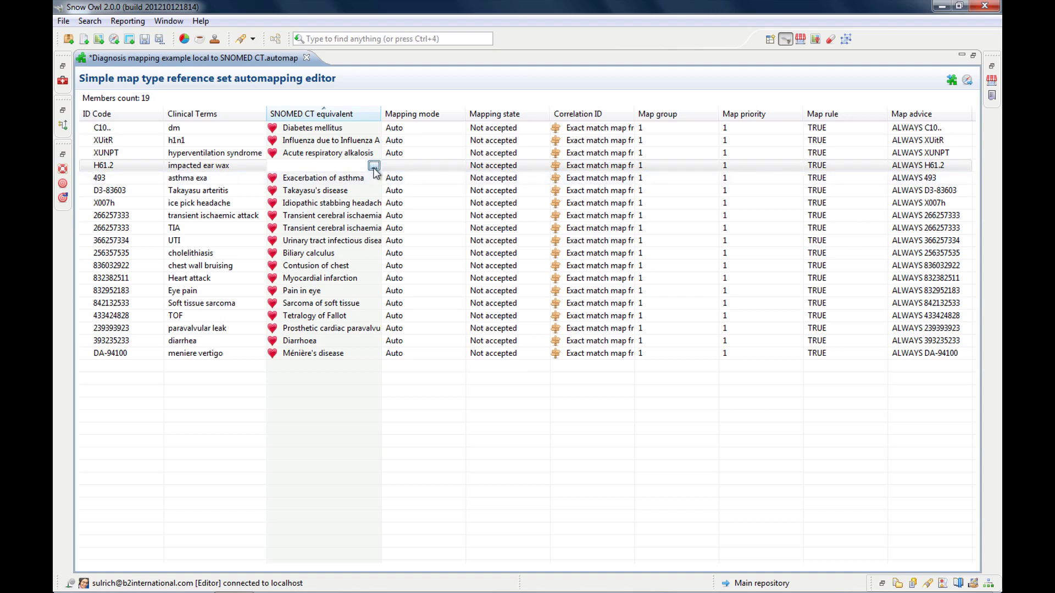
pyautogui.click(374, 167)
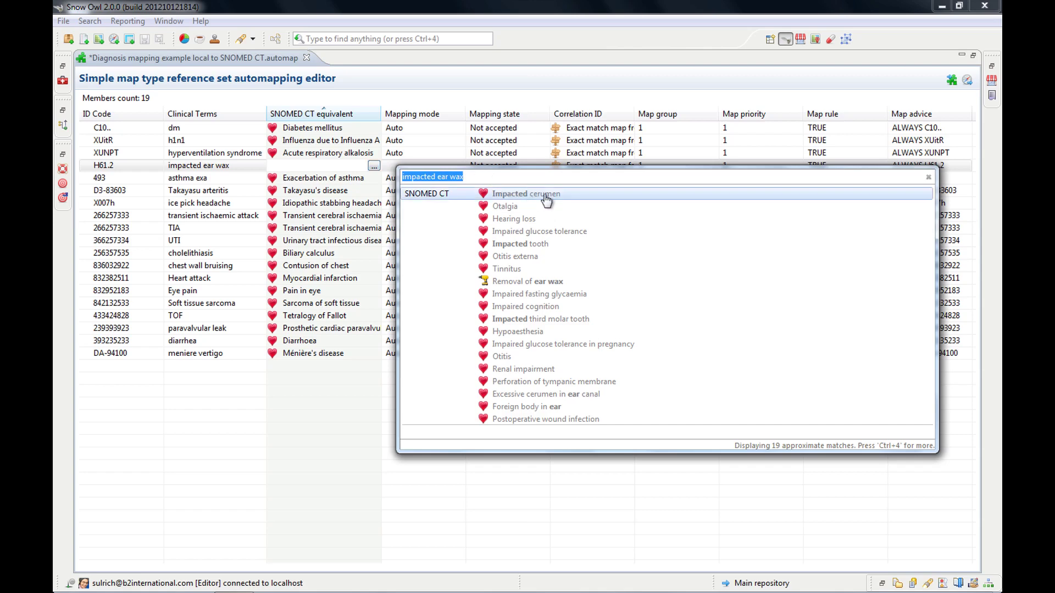
pyautogui.click(590, 197)
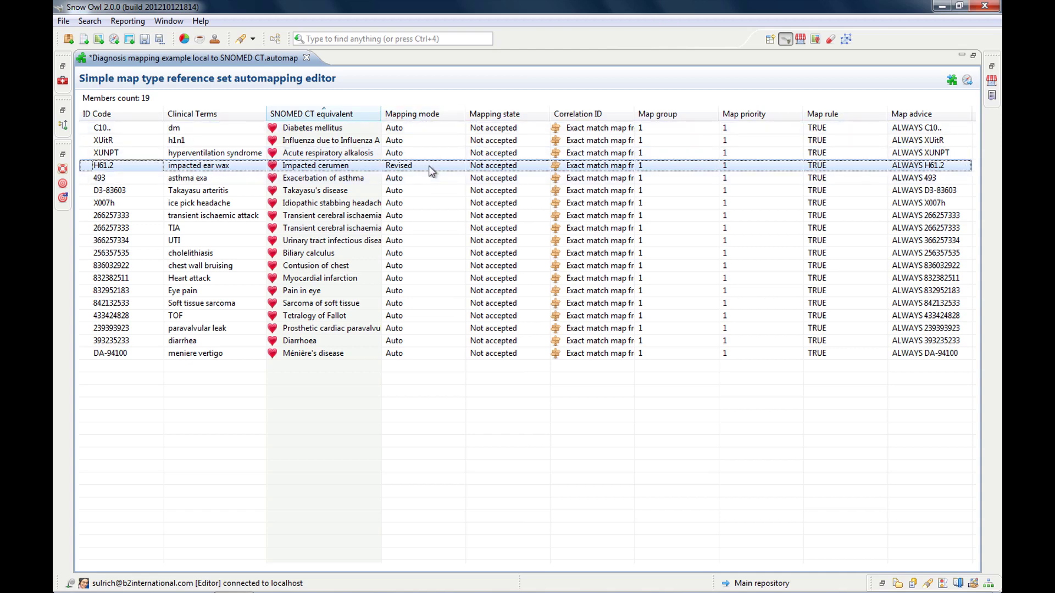
pyautogui.click(372, 127)
pyautogui.click(372, 127)
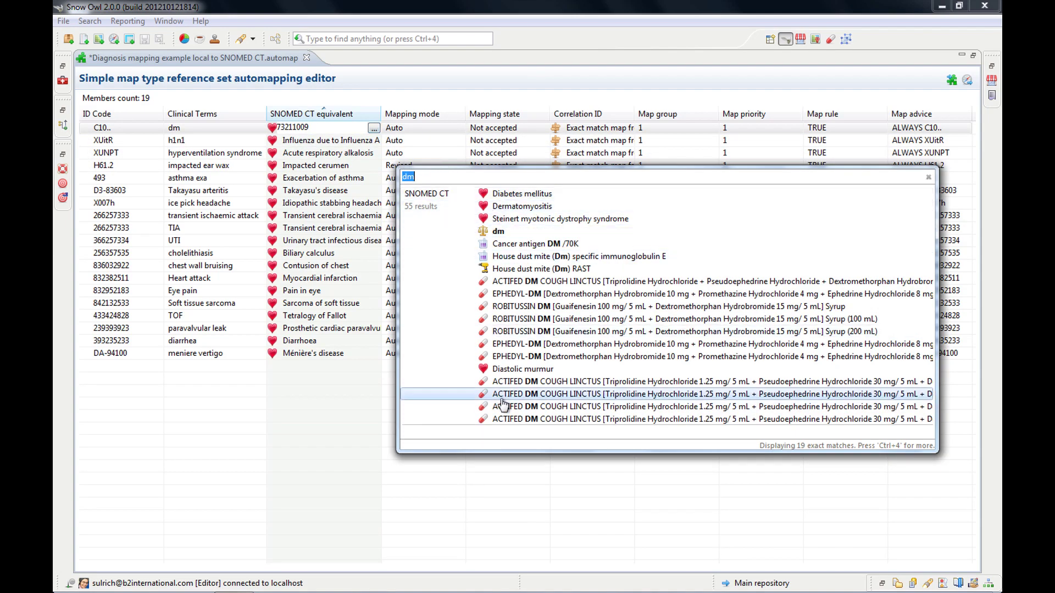
pyautogui.click(400, 128)
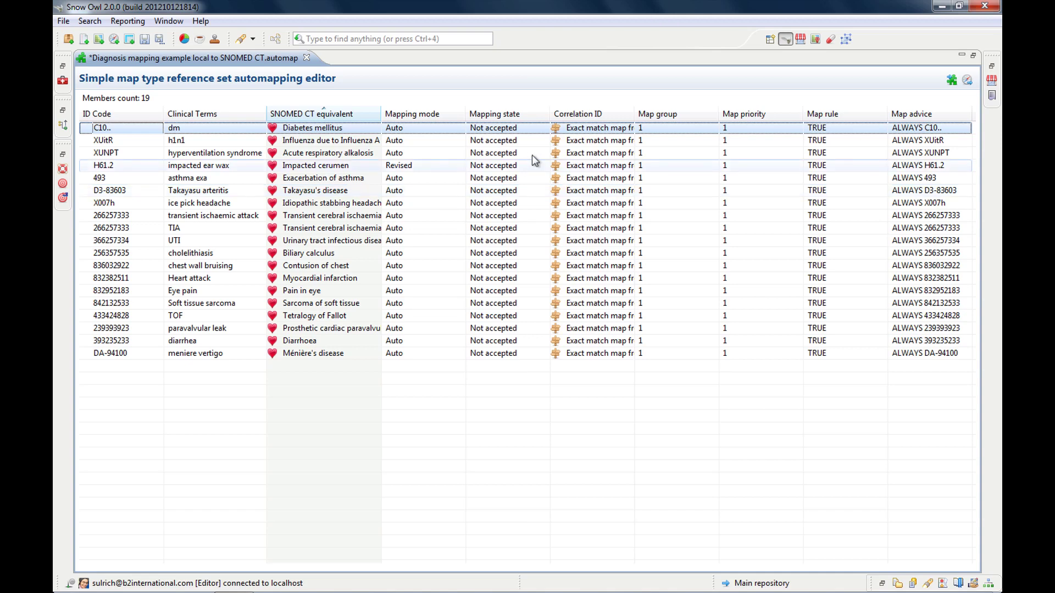
# Set the dm and h1n1 rows' mapping state to Accepted.
pyautogui.click(547, 128)
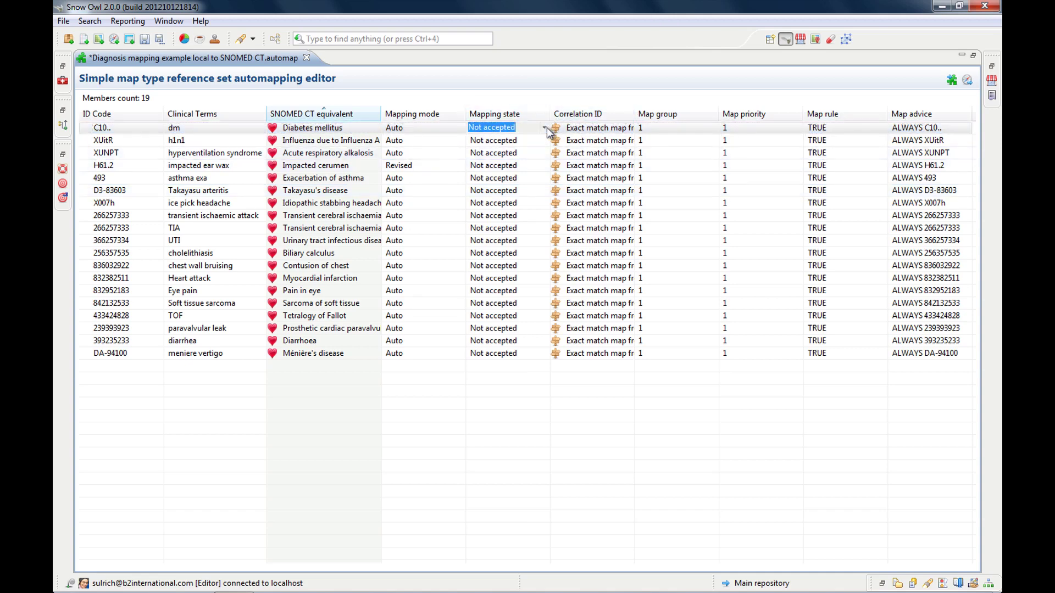
pyautogui.click(546, 128)
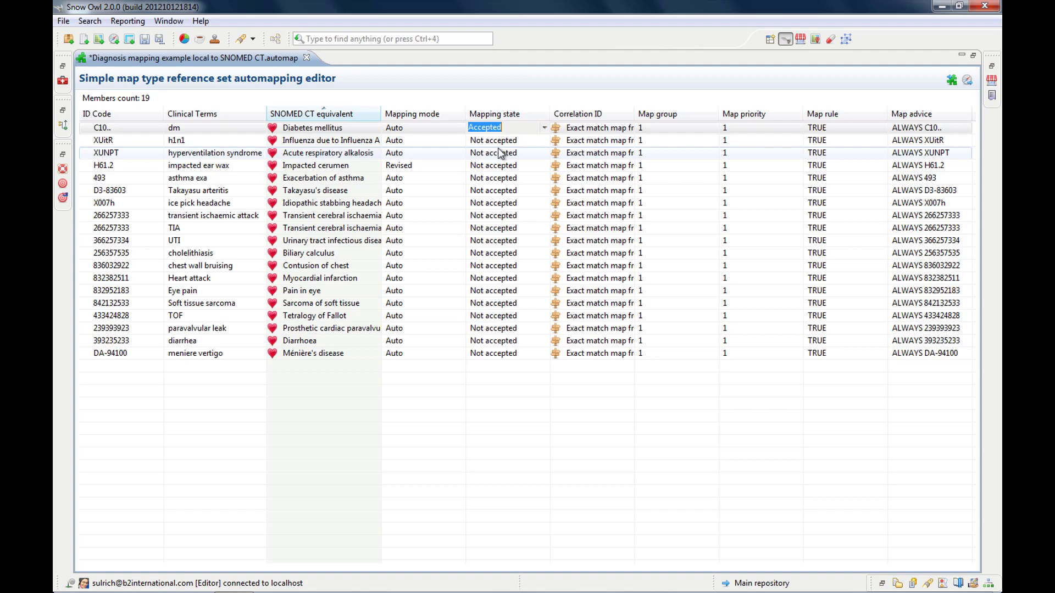
pyautogui.click(498, 148)
pyautogui.click(543, 144)
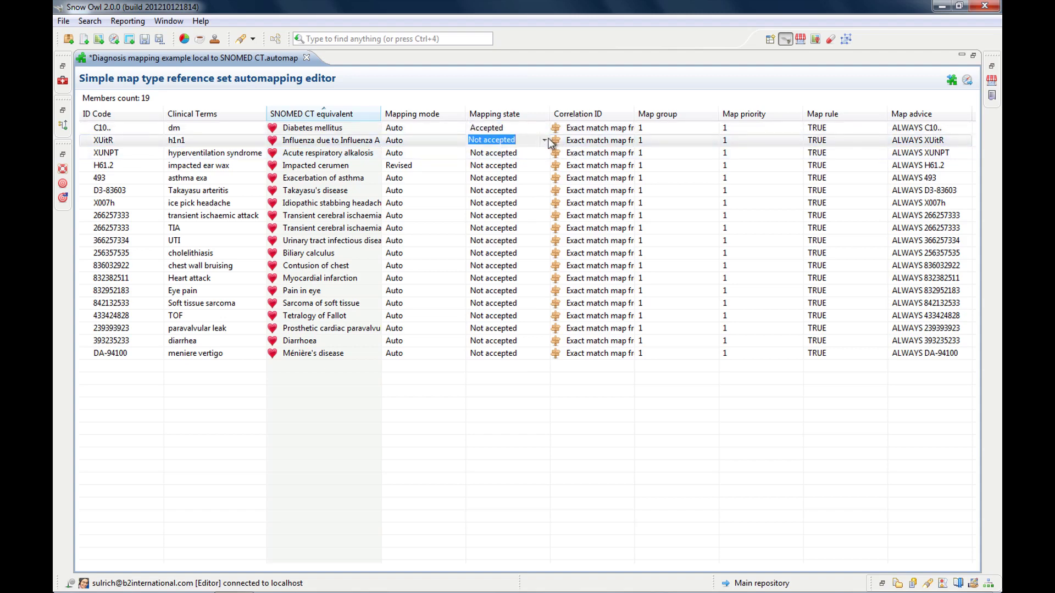
pyautogui.click(544, 140)
pyautogui.click(498, 164)
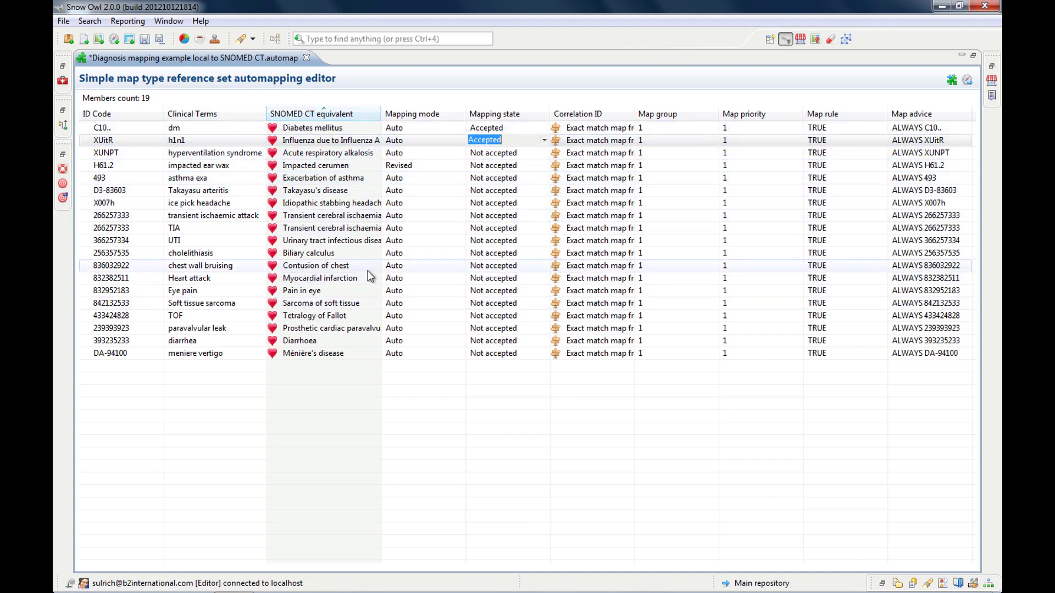
# Select the remaining rows from hyperventilation syndrome down and approve their mapping states.
pyautogui.click(236, 158)
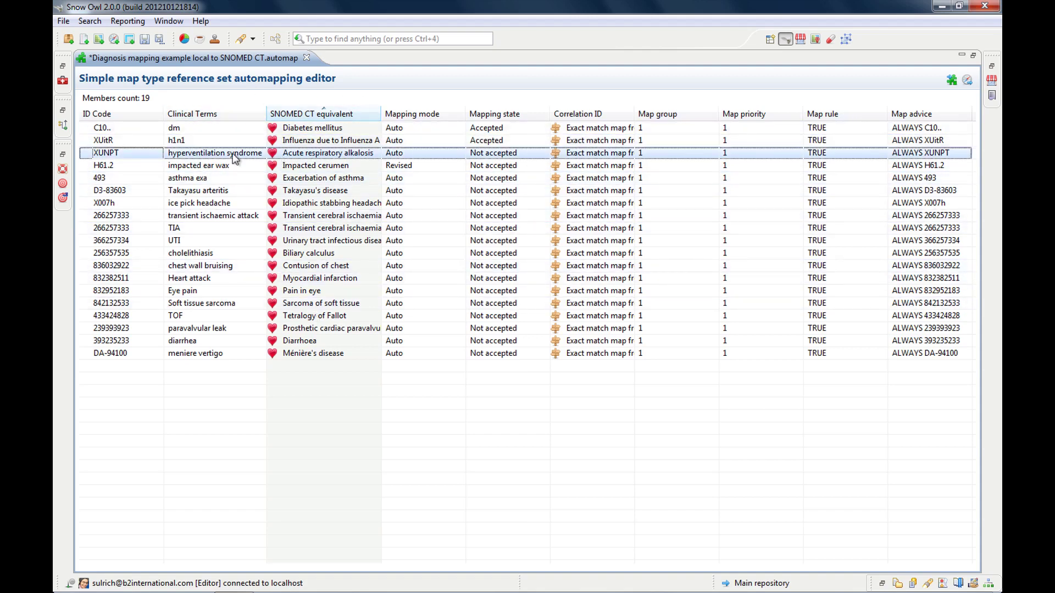
pyautogui.hotkey('shift', 'Down')
pyautogui.hotkey('shift', 'Down')
pyautogui.hotkey('shift', 'Down')
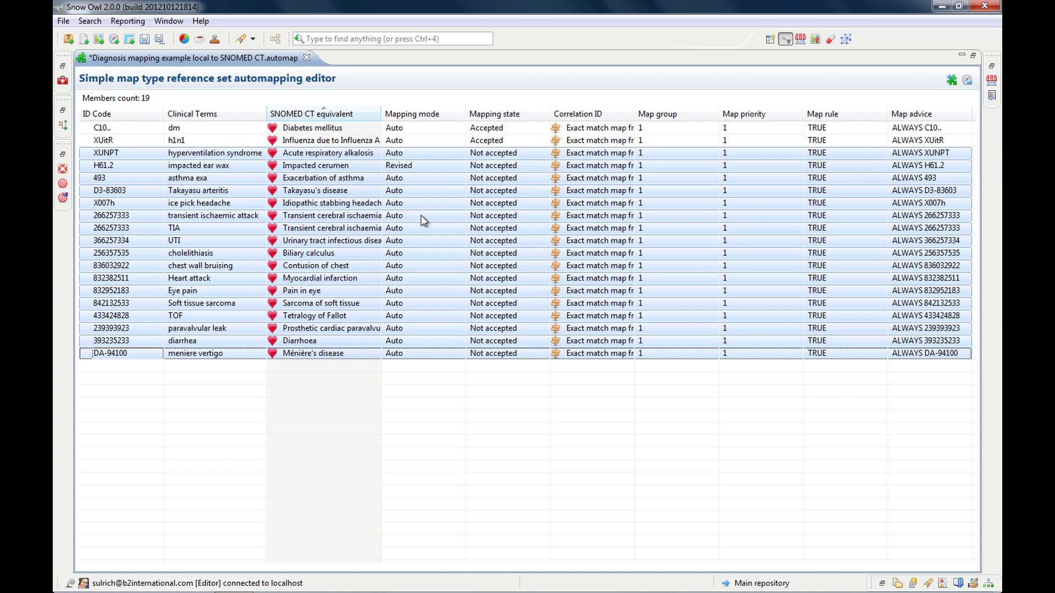
pyautogui.rightClick(506, 205)
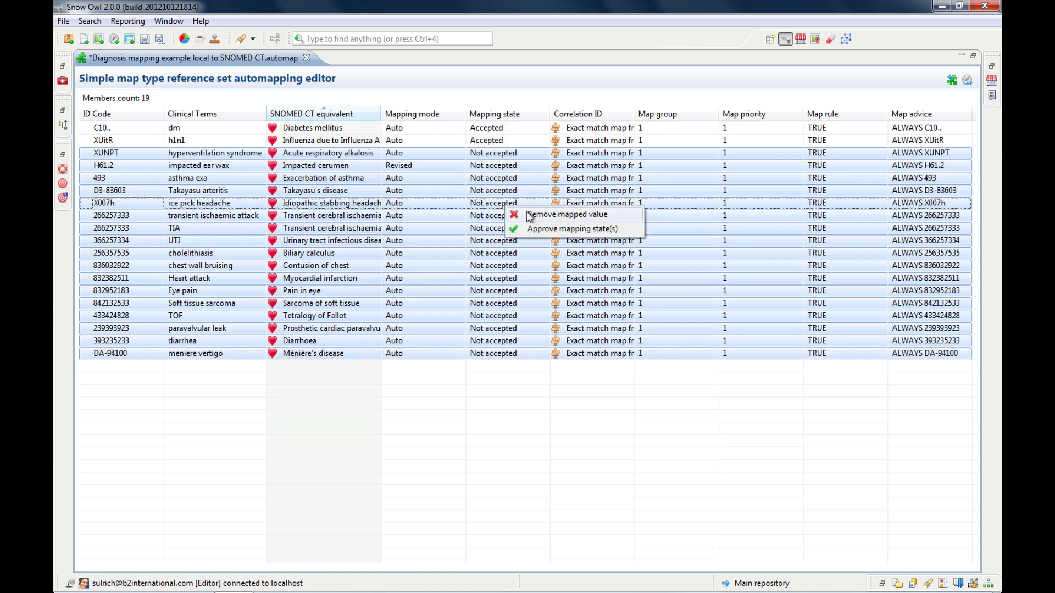
pyautogui.click(553, 229)
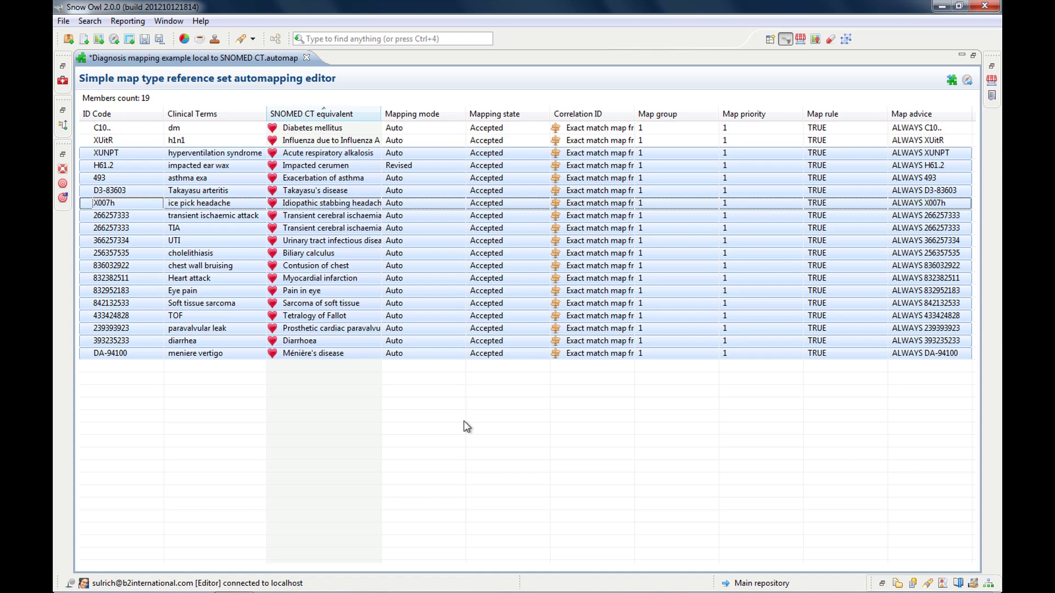
# Save the Diagnosis mapping automap file, restore the normal layout, and reopen it from Project Explorer.
pyautogui.click(145, 40)
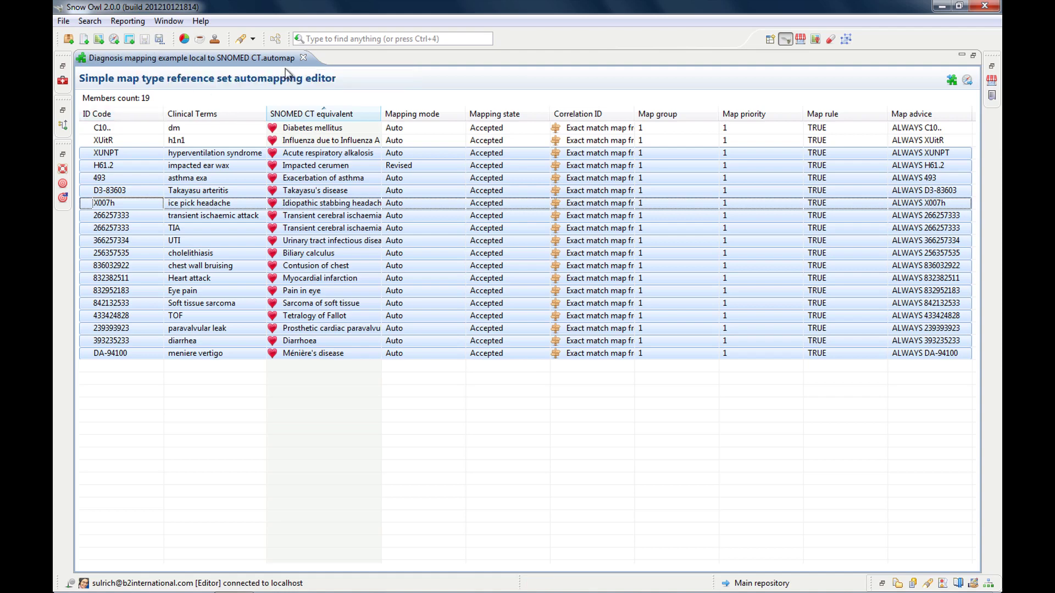
pyautogui.doubleClick(183, 60)
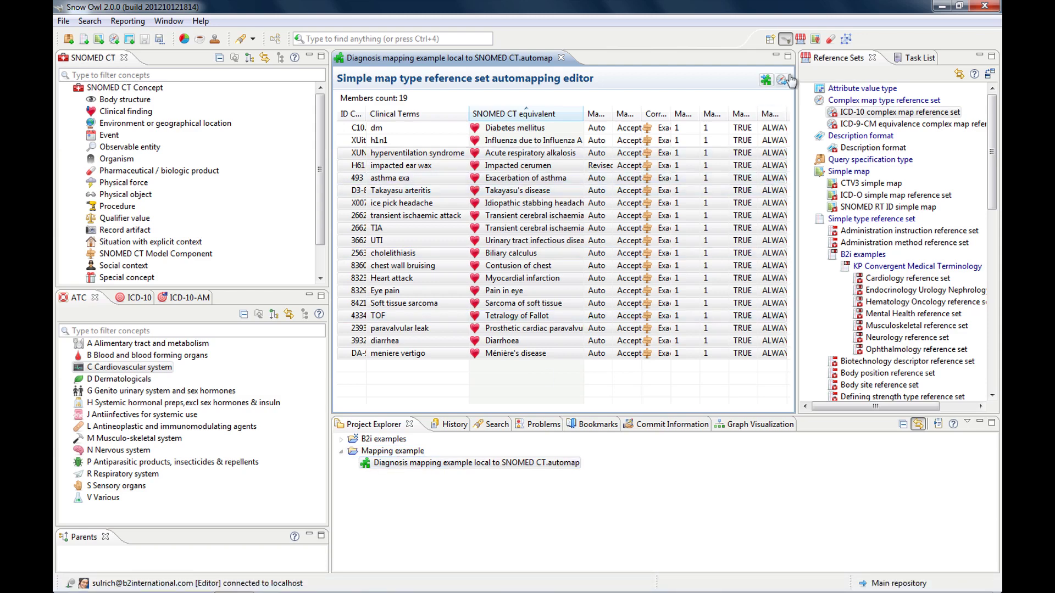
pyautogui.click(562, 57)
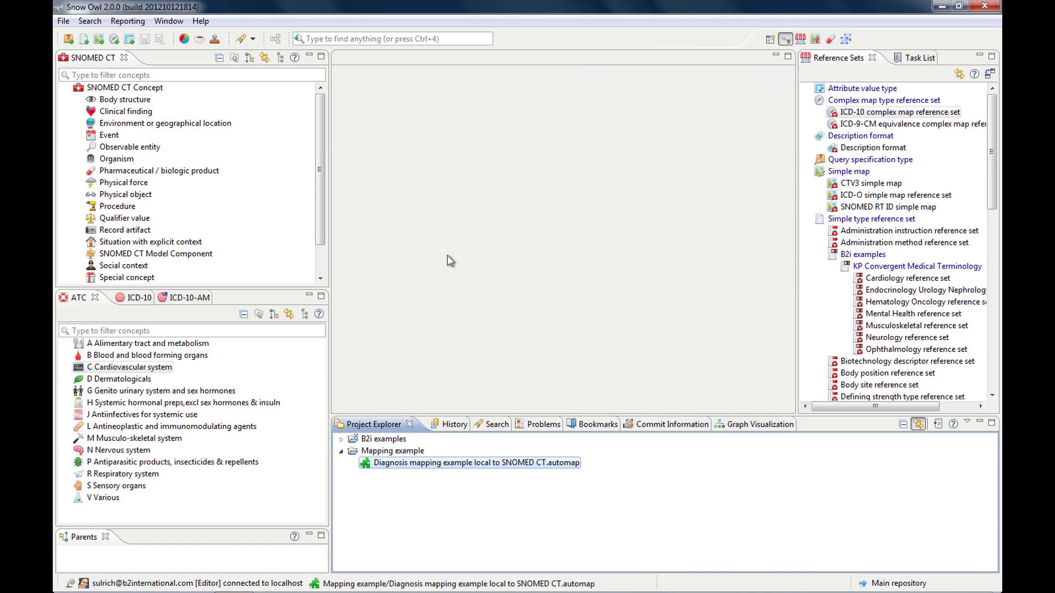
pyautogui.doubleClick(398, 464)
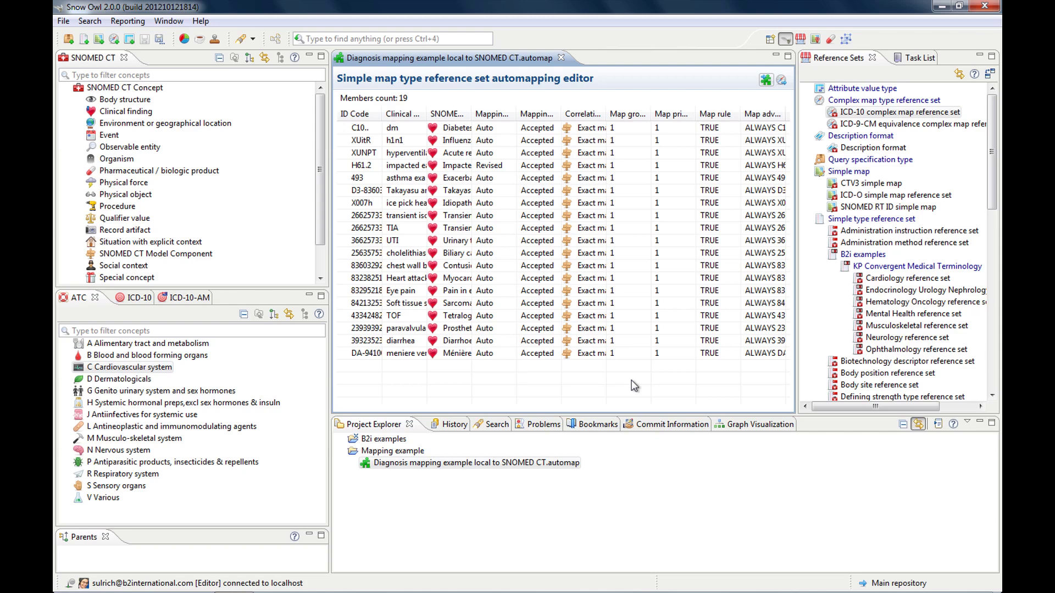
# Create a complex map reference set from the mapping, described as 'Diagnosis mapping example'.
pyautogui.click(782, 82)
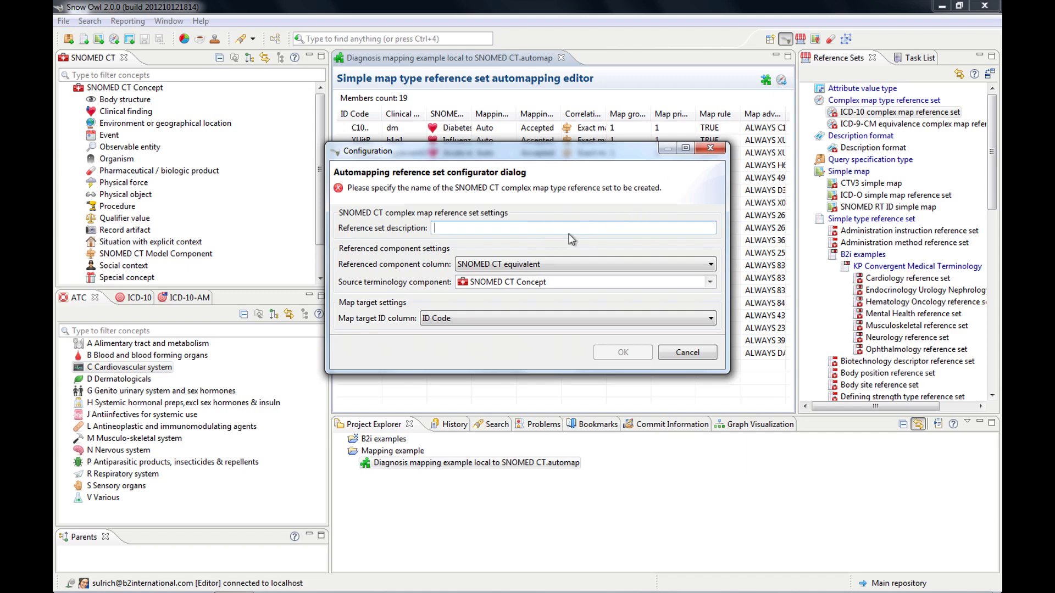
pyautogui.write('Dai')
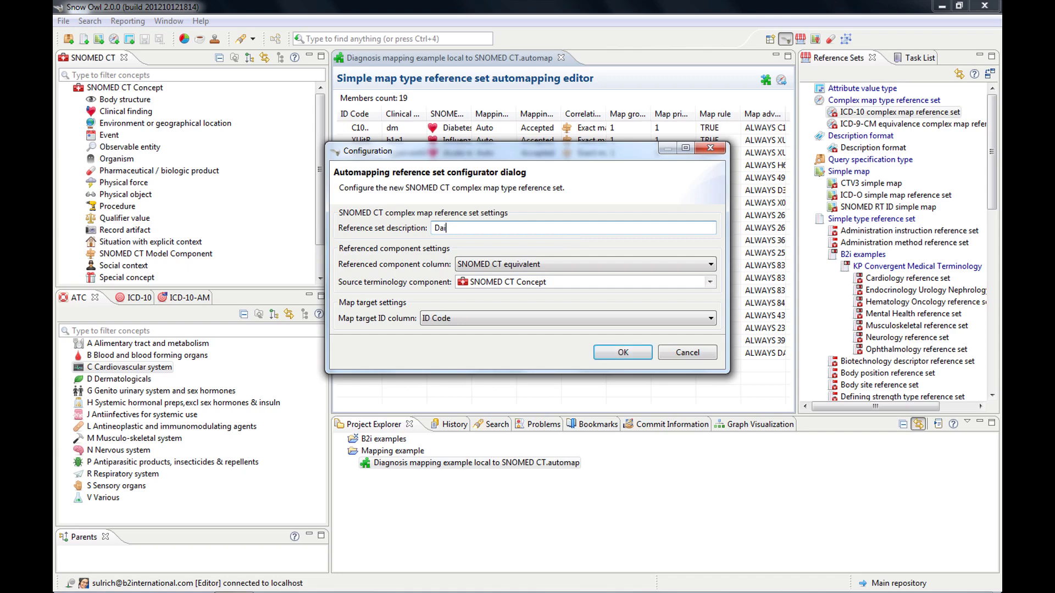
pyautogui.press('BackSpace')
pyautogui.press('BackSpace')
pyautogui.write('ia')
pyautogui.write('gnosis map')
pyautogui.write('ping example')
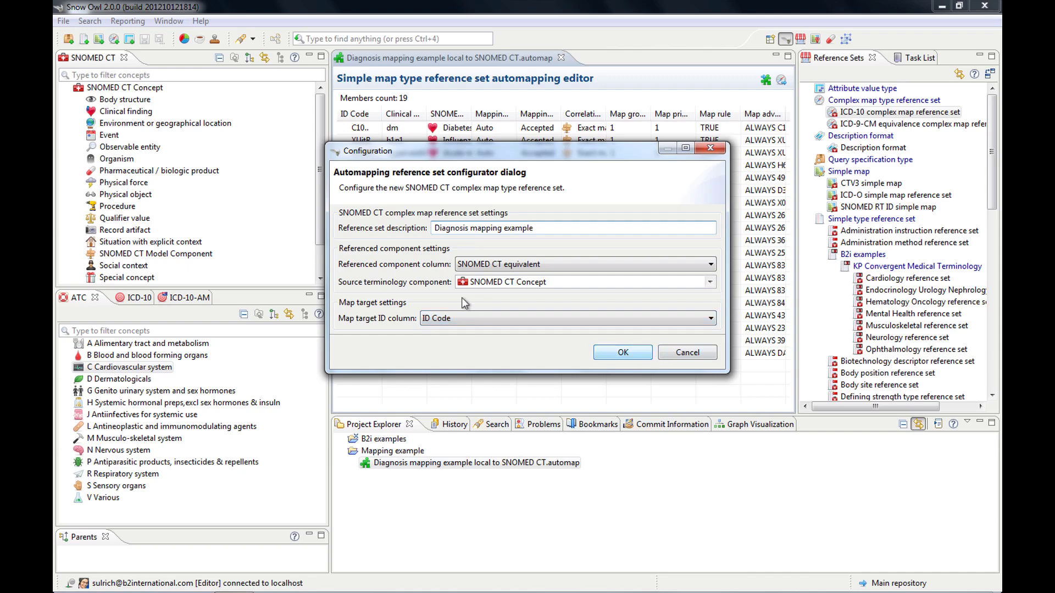
pyautogui.click(633, 358)
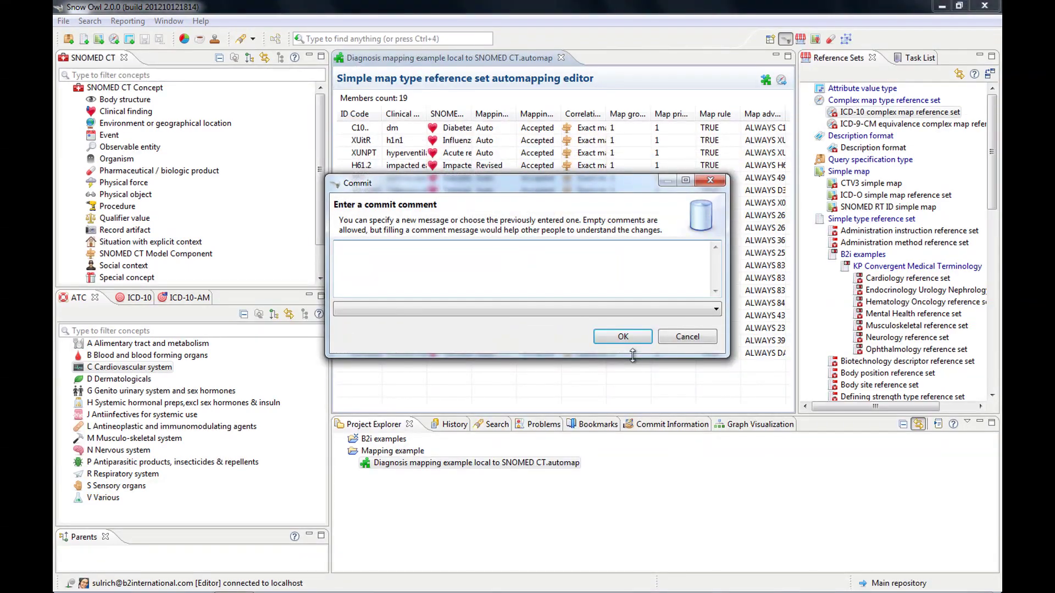
# Commit the new reference set with the comment 'Created reference set'.
pyautogui.write('Creat')
pyautogui.write('ed ')
pyautogui.write('reference set')
pyautogui.click(615, 338)
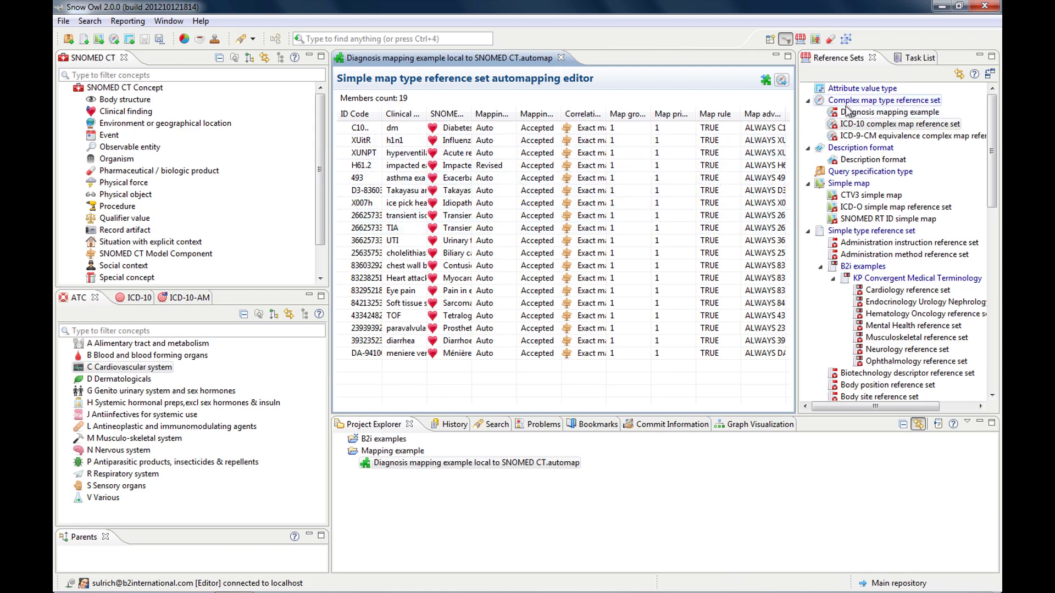
# Select the Diagnosis mapping example reference set in the Reference Sets view.
pyautogui.click(864, 113)
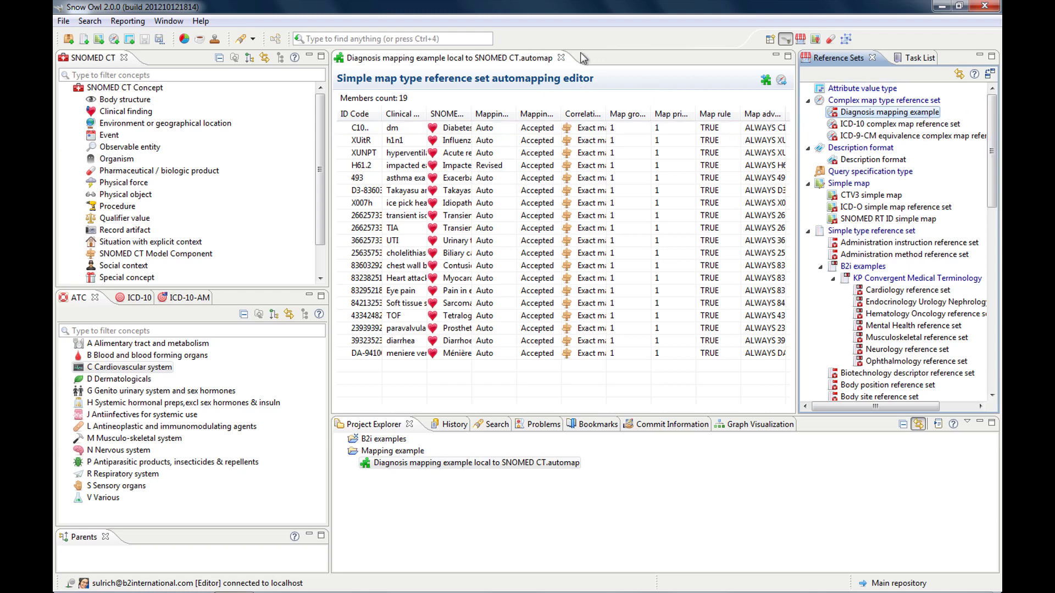
# Open the Diagnosis mapping example reference set, compare its 19 members against the automap file, then close the automap file.
pyautogui.click(561, 58)
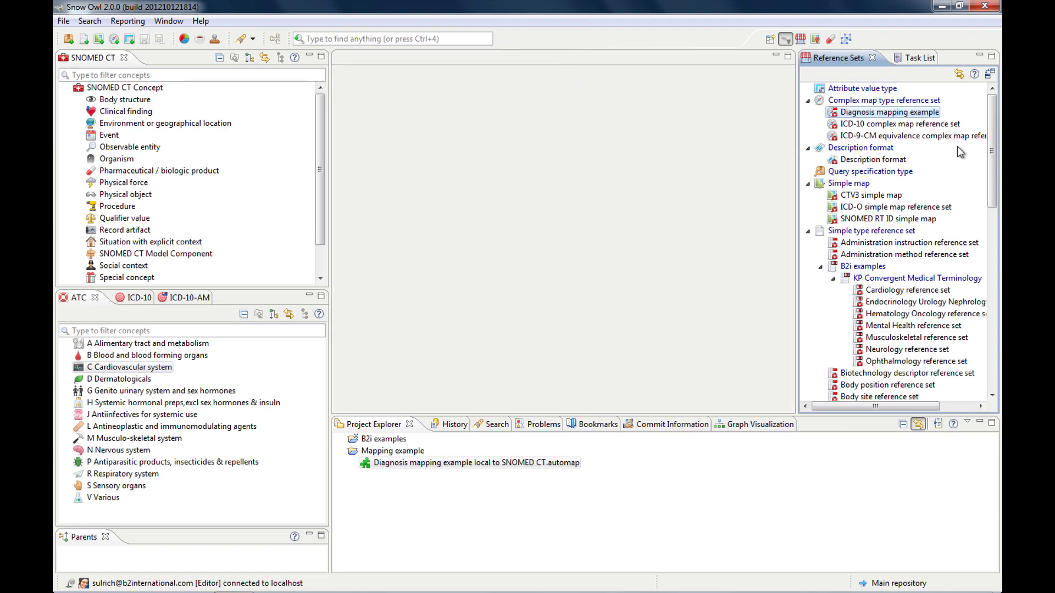
pyautogui.doubleClick(882, 112)
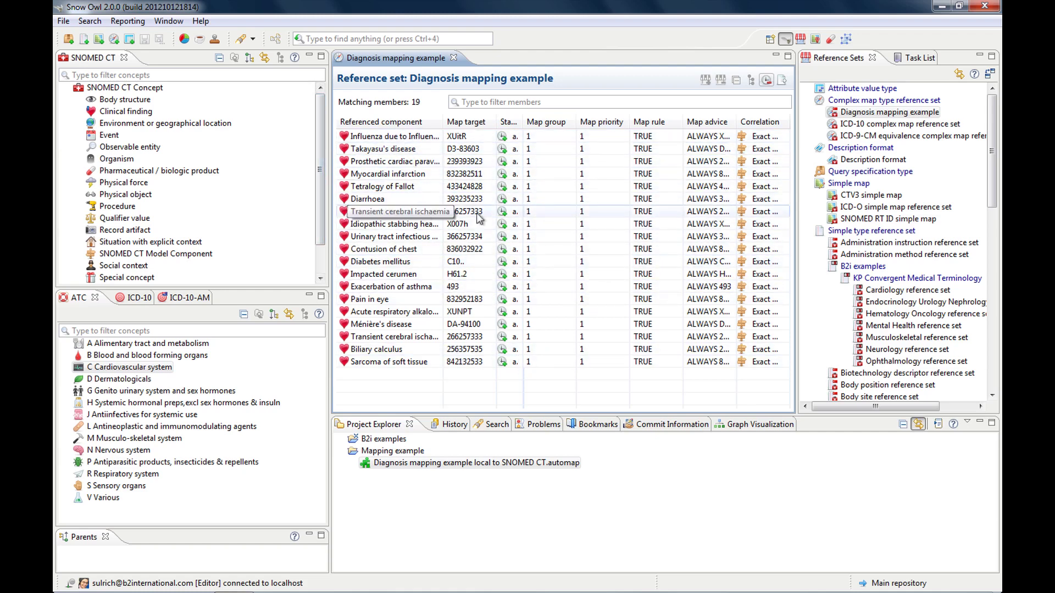
pyautogui.doubleClick(487, 462)
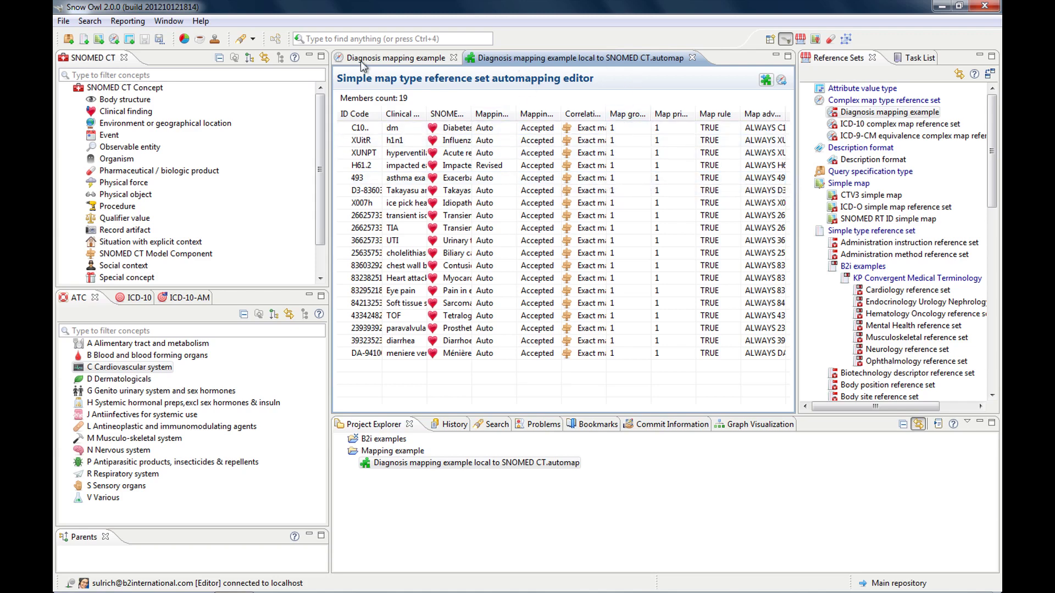
pyautogui.click(378, 59)
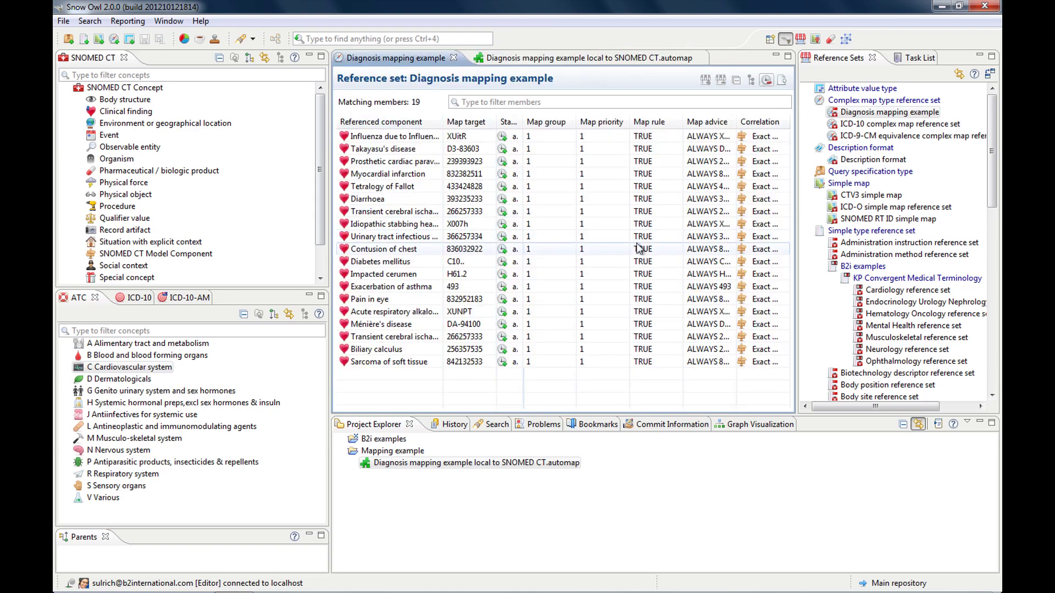
pyautogui.click(554, 58)
pyautogui.click(408, 56)
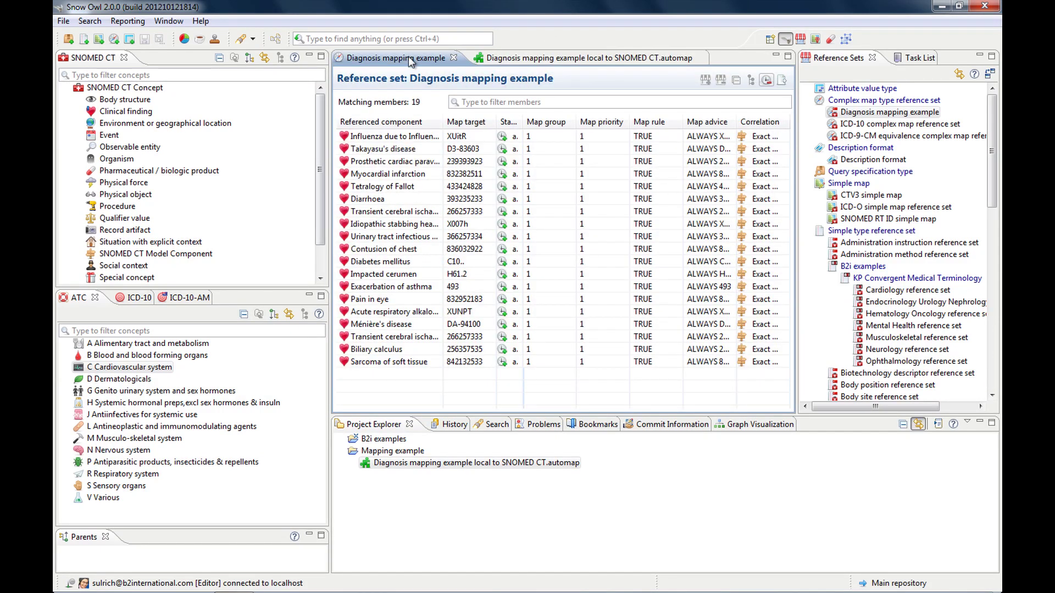
pyautogui.click(541, 59)
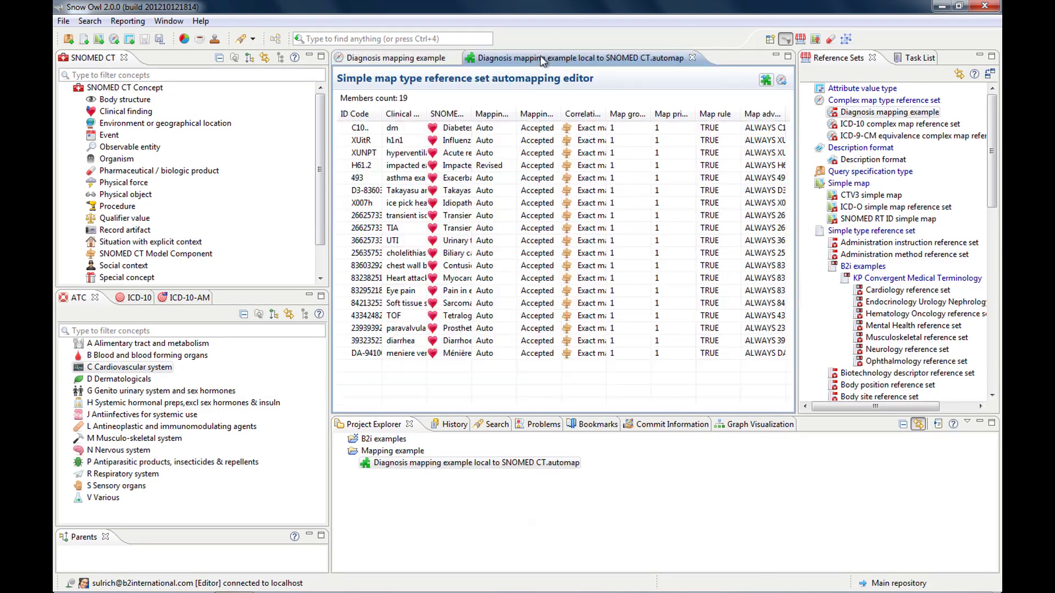
pyautogui.click(692, 59)
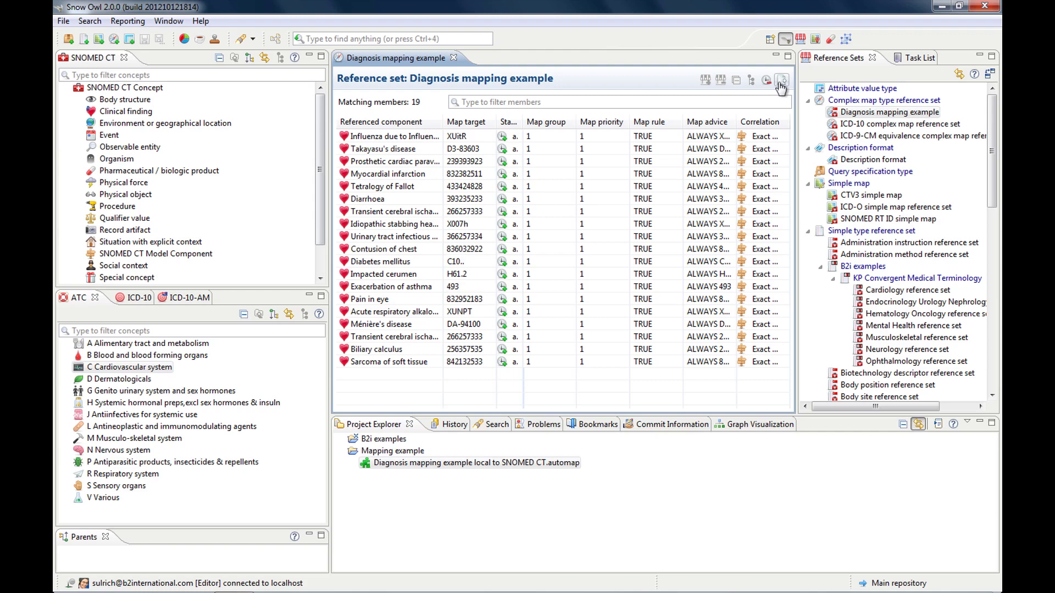
# Export the Diagnosis mapping example reference set to 'Diagnosis mapping example.zip' on the Desktop.
pyautogui.rightClick(867, 115)
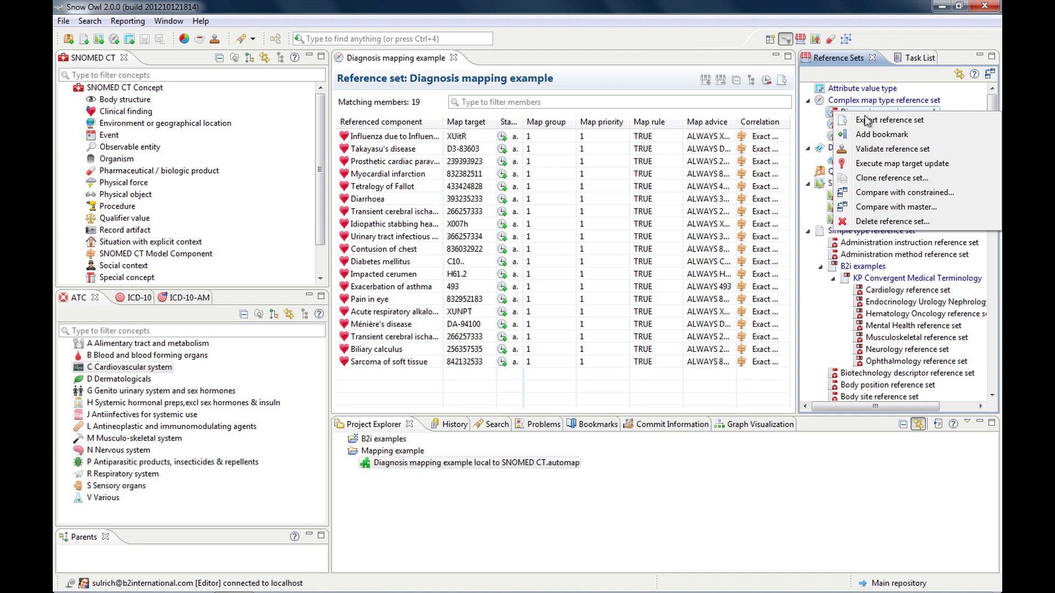
pyautogui.click(908, 122)
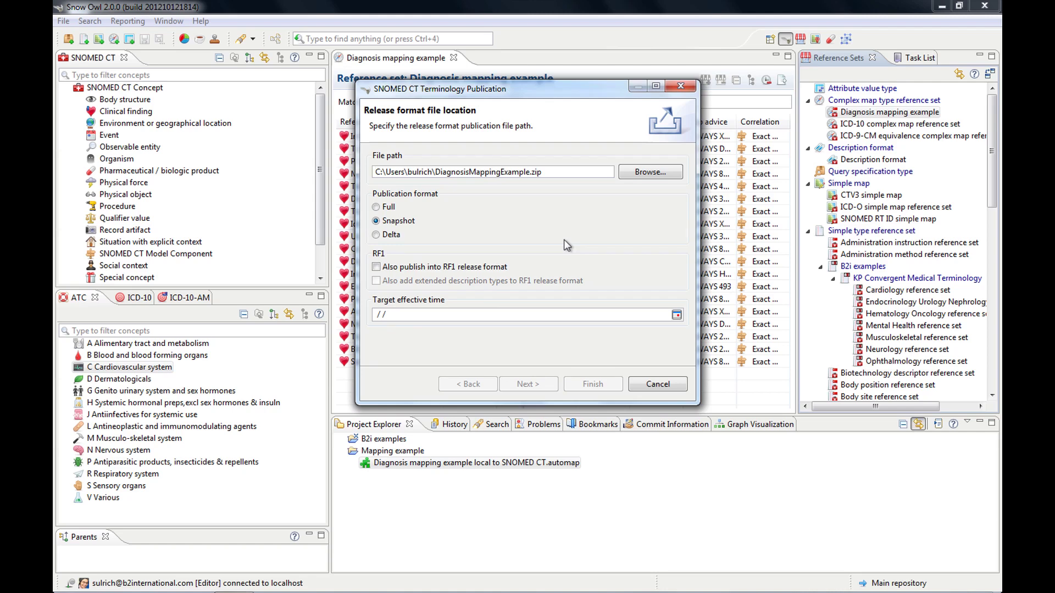
pyautogui.click(653, 172)
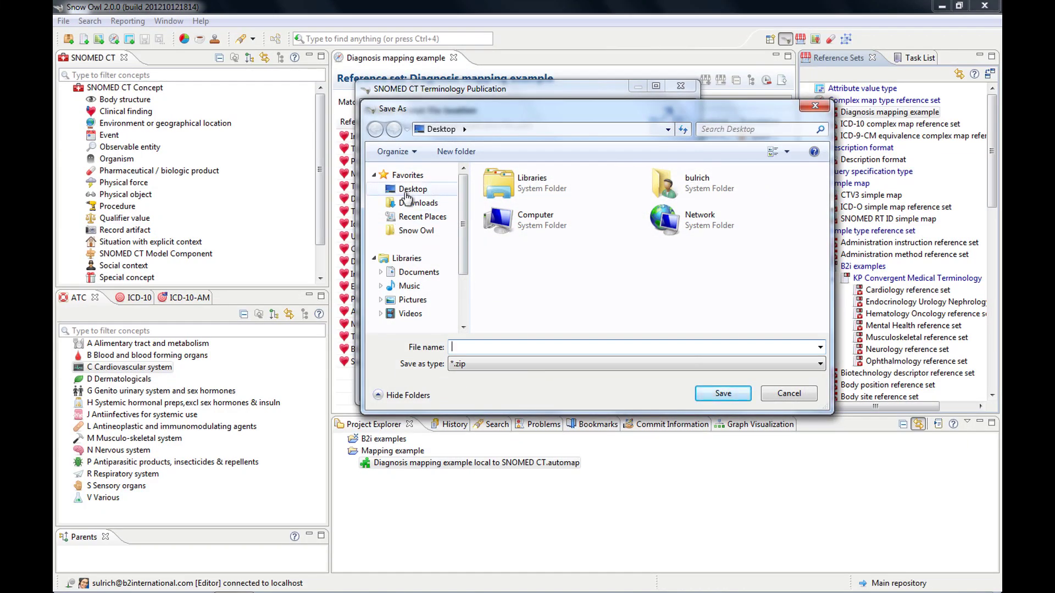
pyautogui.click(407, 197)
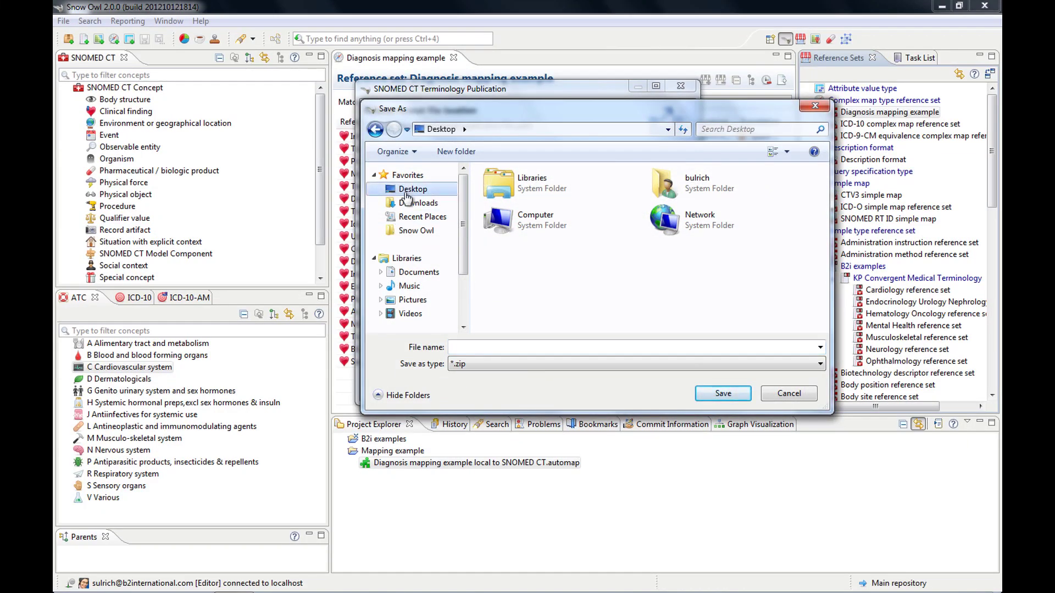
pyautogui.click(475, 345)
pyautogui.write('Da')
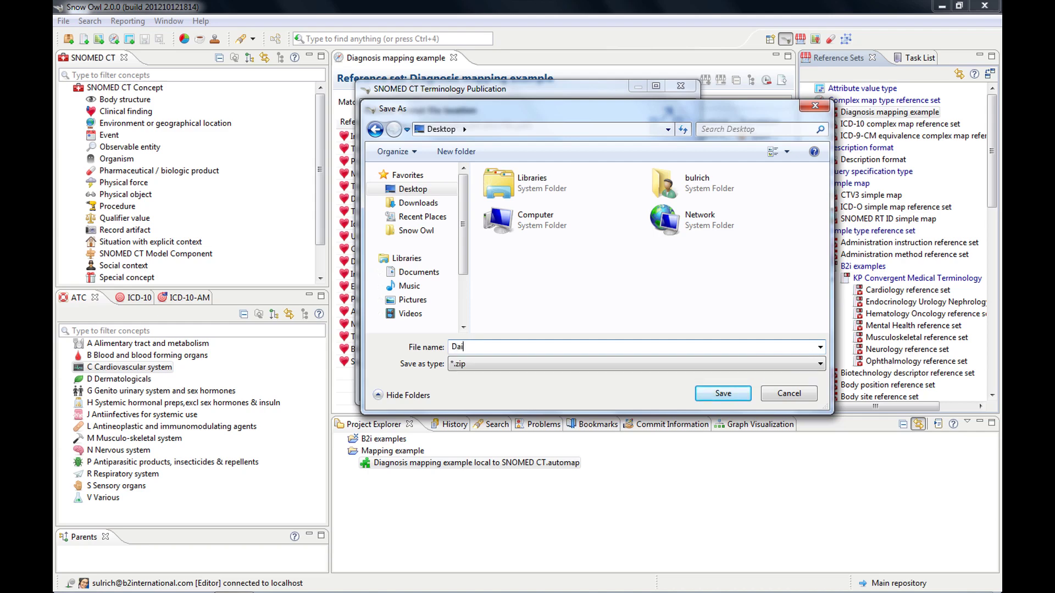
pyautogui.press('BackSpace')
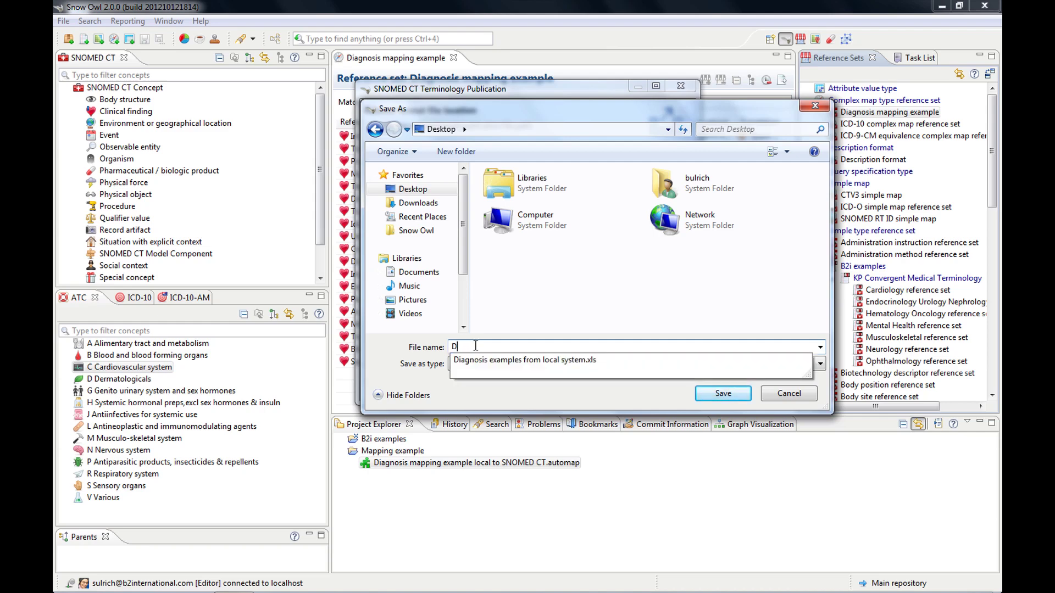
pyautogui.write('ia')
pyautogui.write('gnosis mappi')
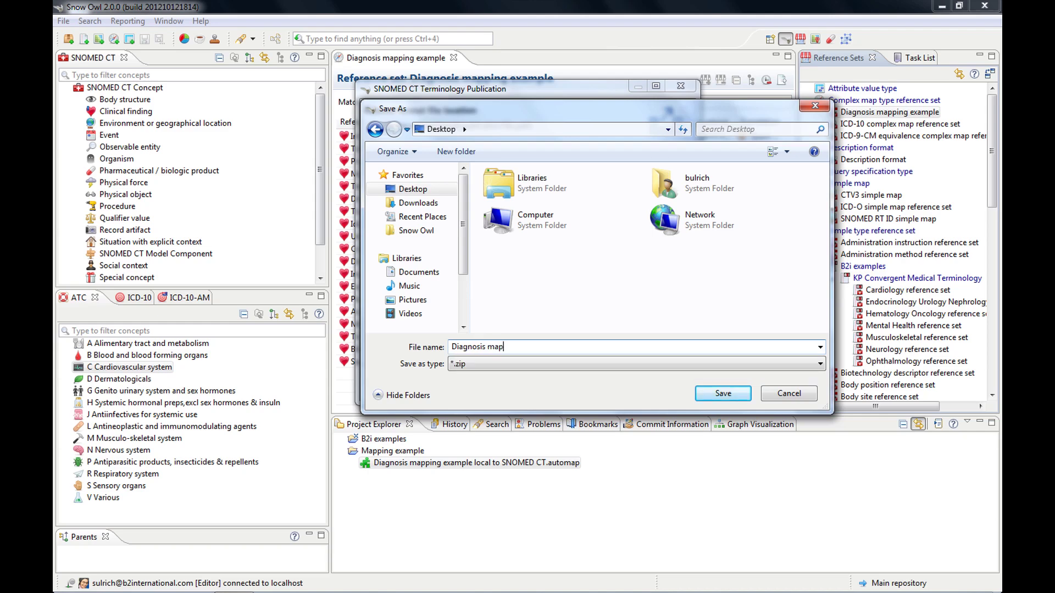
pyautogui.write('ng a')
pyautogui.write('x')
pyautogui.press('BackSpace')
pyautogui.press('BackSpace')
pyautogui.write('exampl')
pyautogui.write('e')
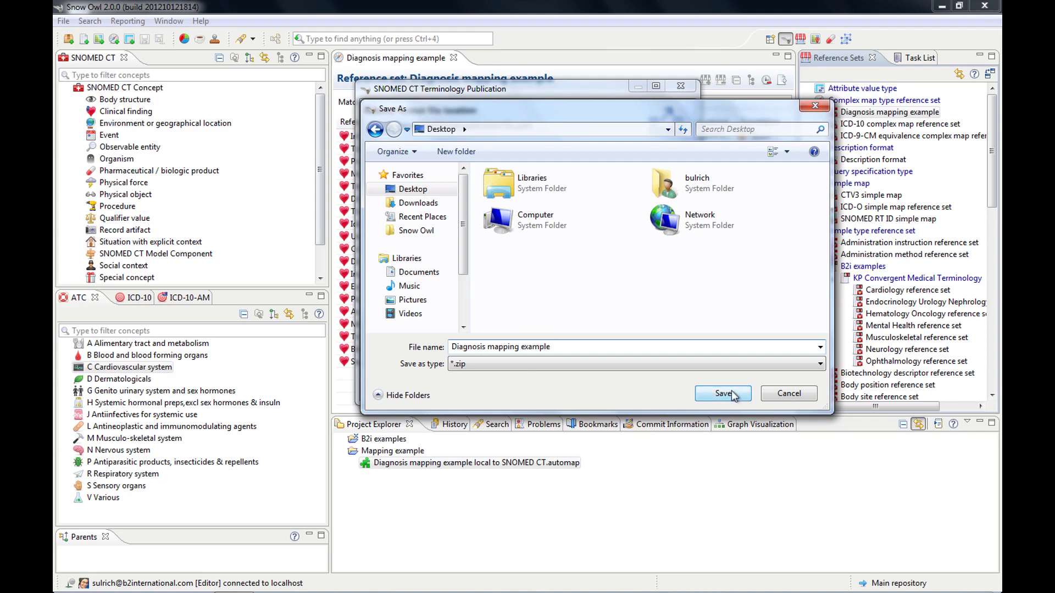
pyautogui.click(730, 393)
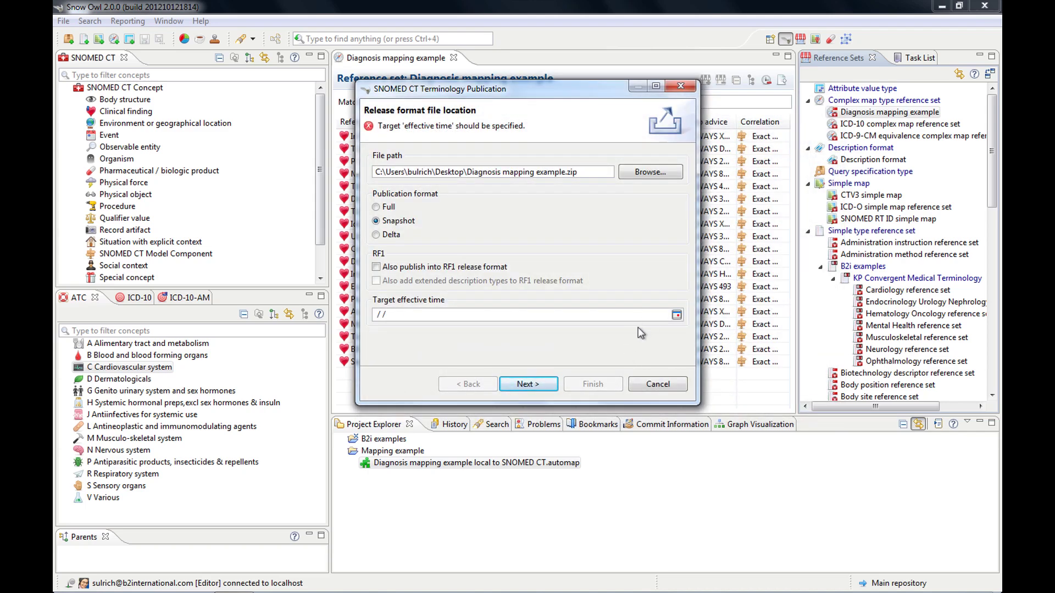
# Publish the RF2 export with target effective time 10/15/2012 and finish the wizard.
pyautogui.click(677, 315)
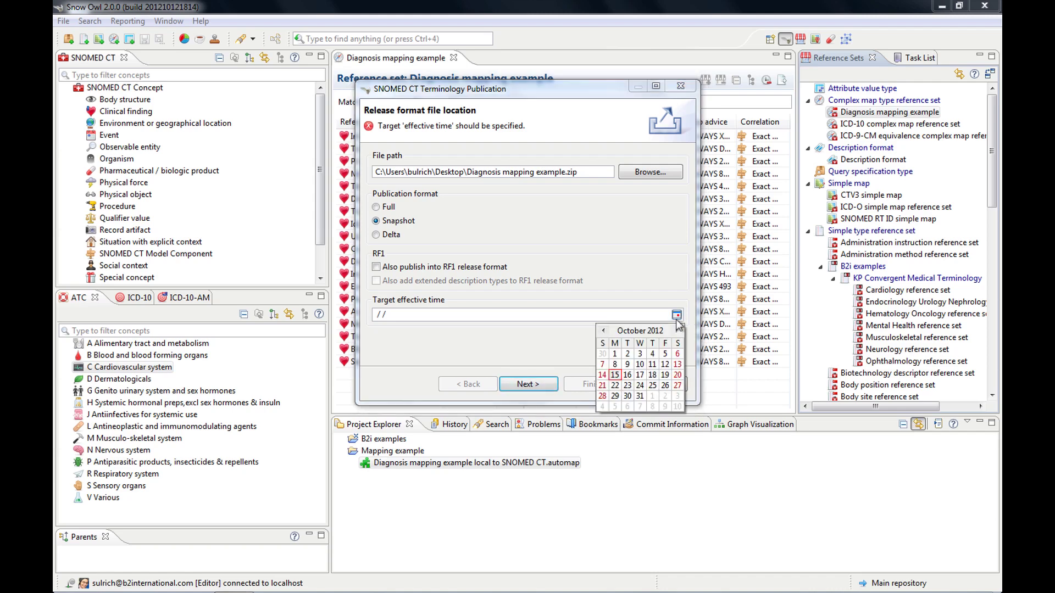
pyautogui.click(615, 376)
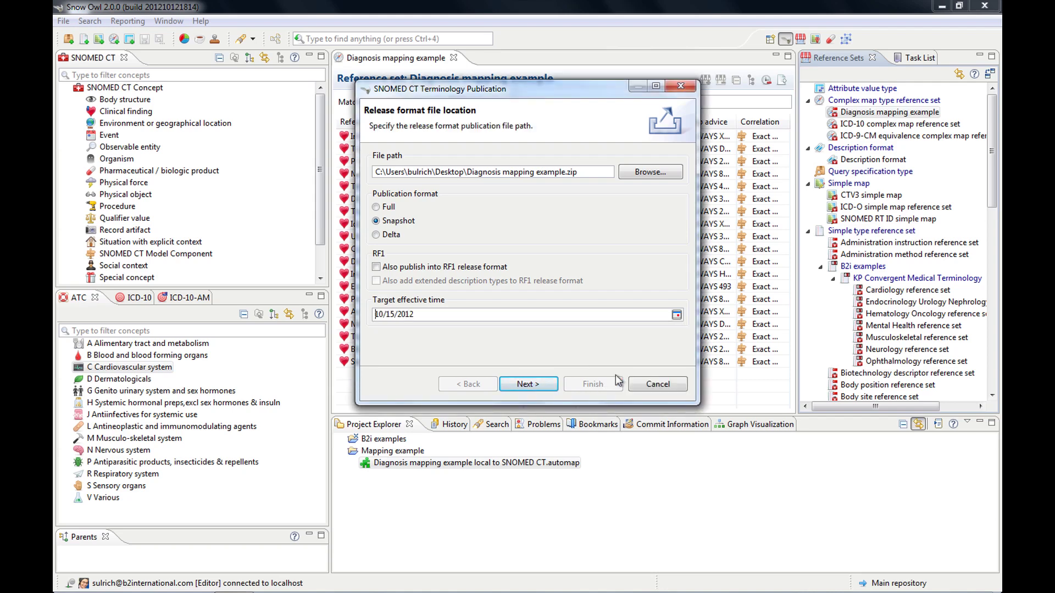
pyautogui.click(526, 384)
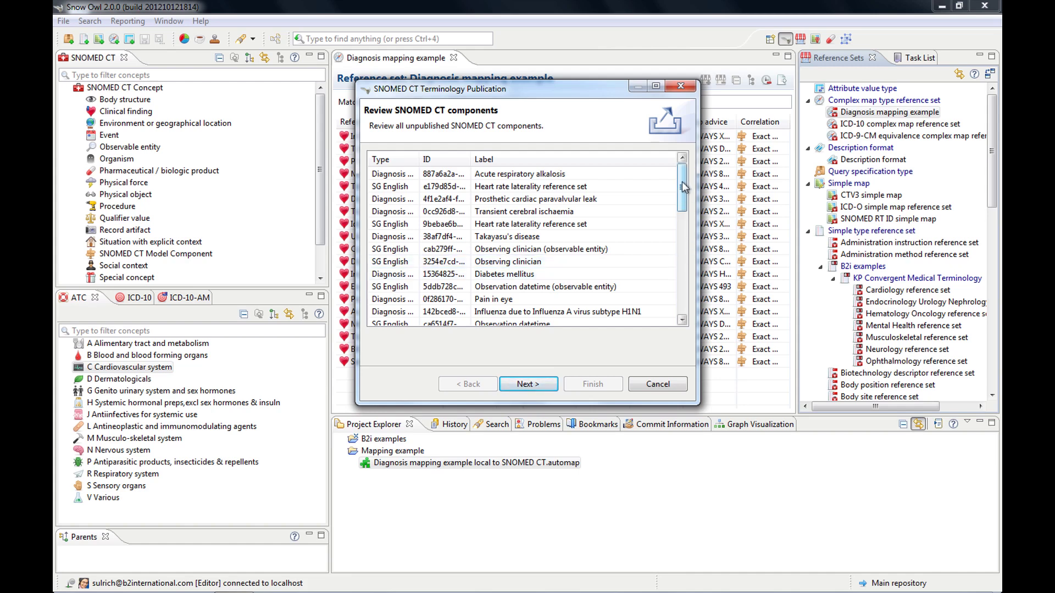
pyautogui.moveTo(681, 188)
pyautogui.mouseDown()
pyautogui.moveTo(682, 310)
pyautogui.moveTo(695, 149)
pyautogui.mouseUp()
pyautogui.click(548, 388)
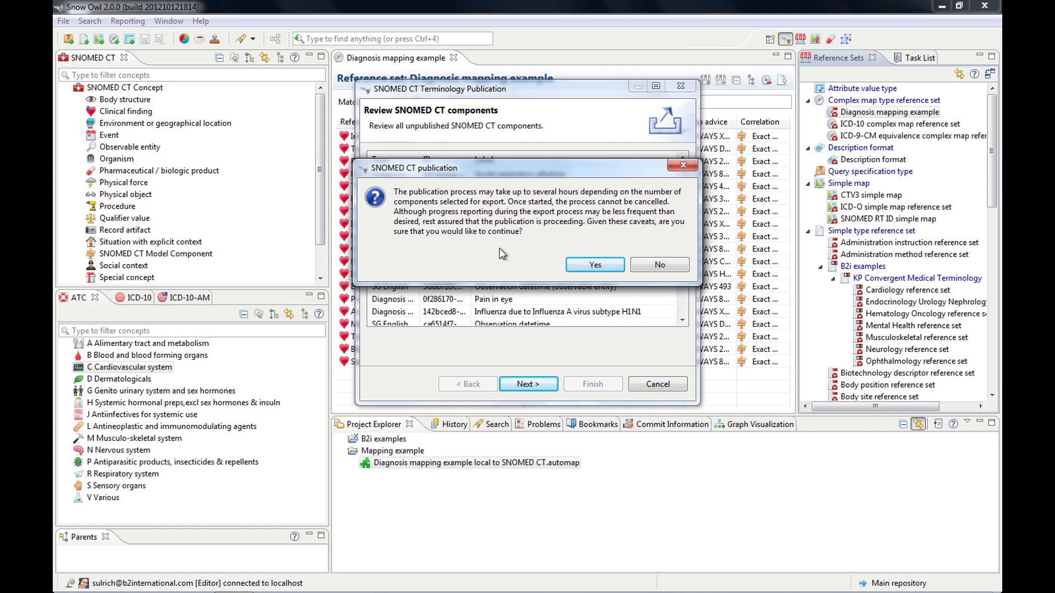
pyautogui.click(610, 269)
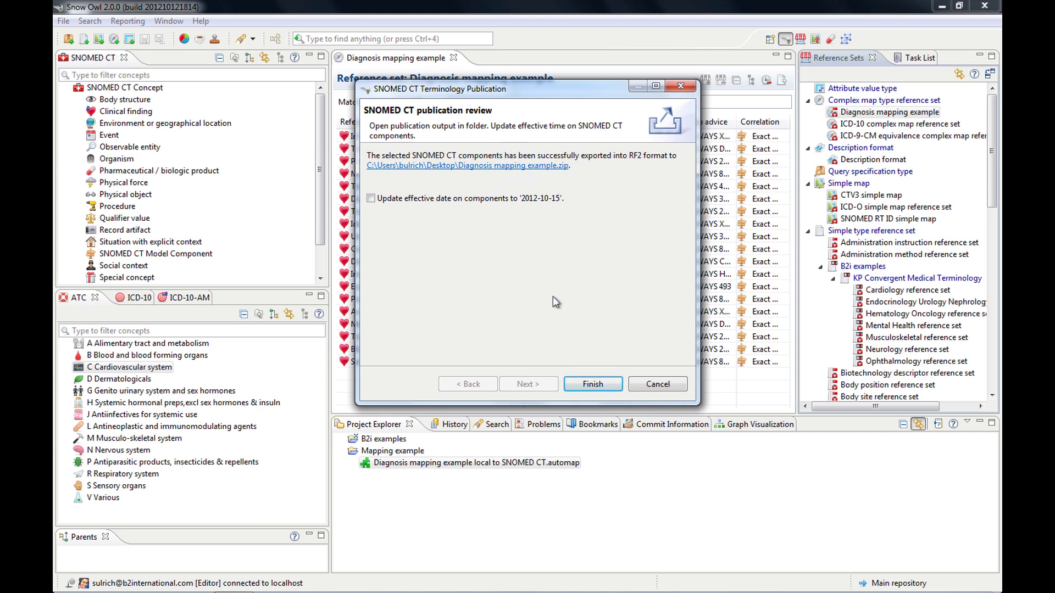
pyautogui.click(592, 384)
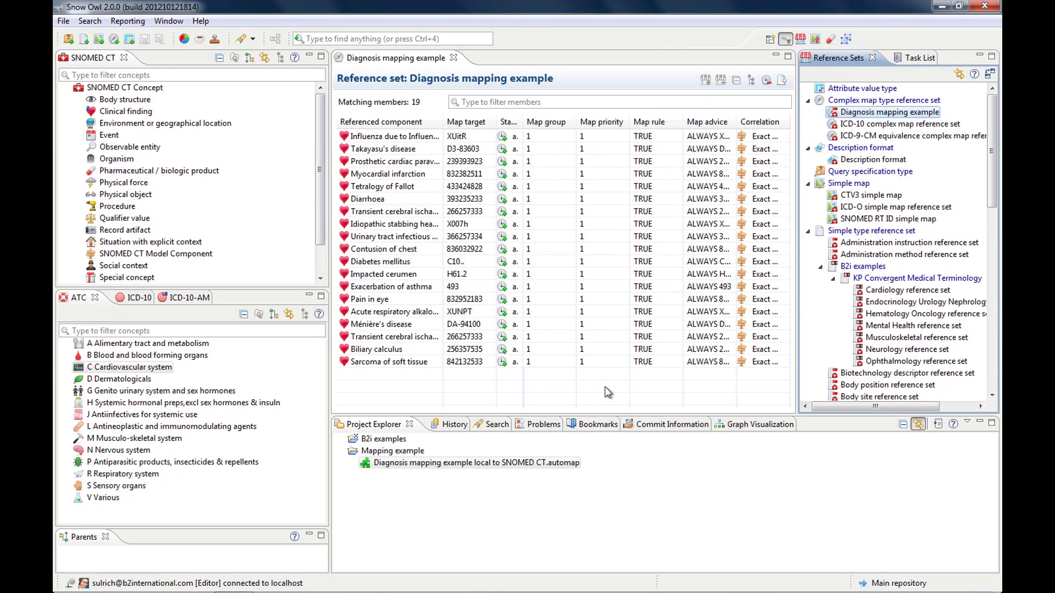
# Open the exported zip from the desktop and browse to SnomedCT_Release_1000129 > RF2Release > Refset.
pyautogui.click(949, 6)
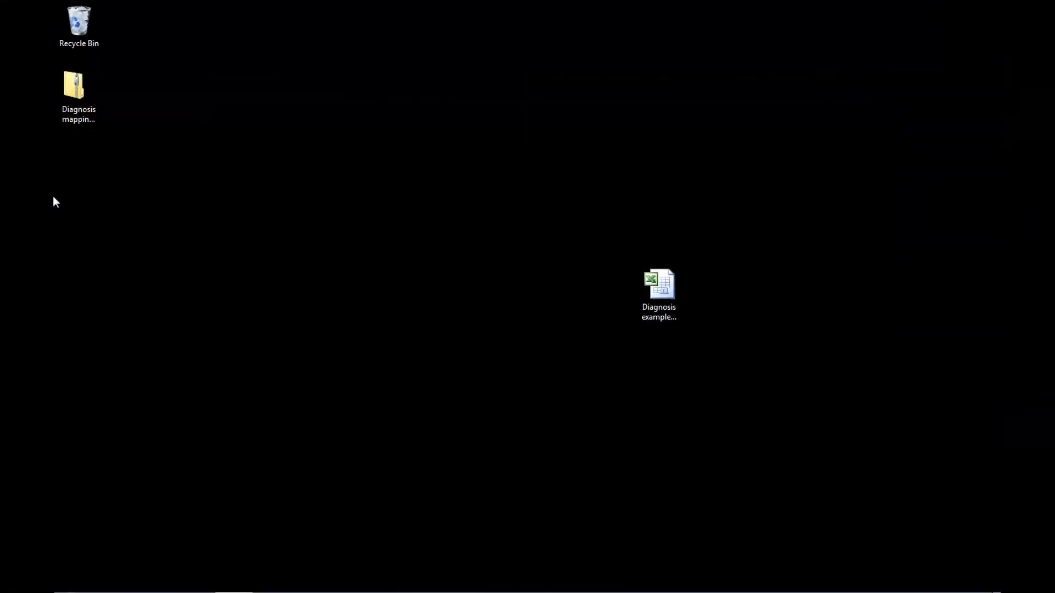
pyautogui.click(77, 91)
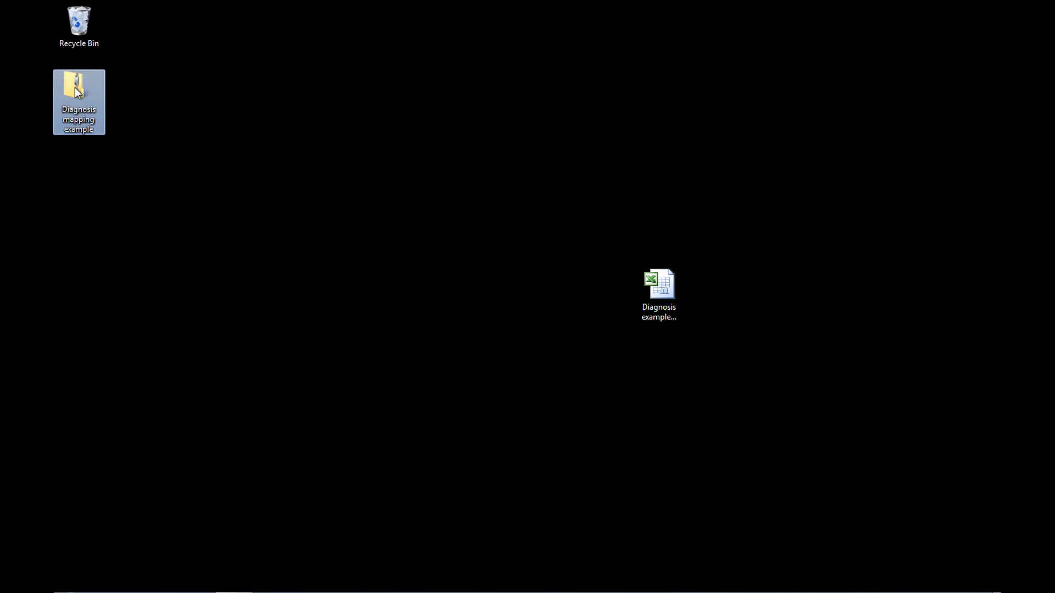
pyautogui.doubleClick(77, 91)
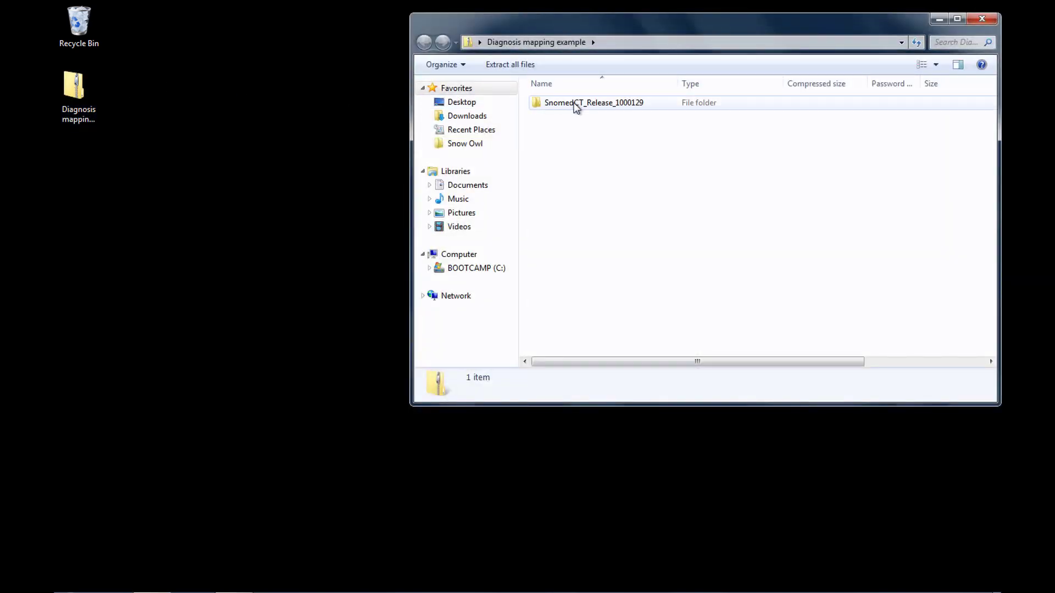
pyautogui.doubleClick(575, 107)
pyautogui.click(569, 121)
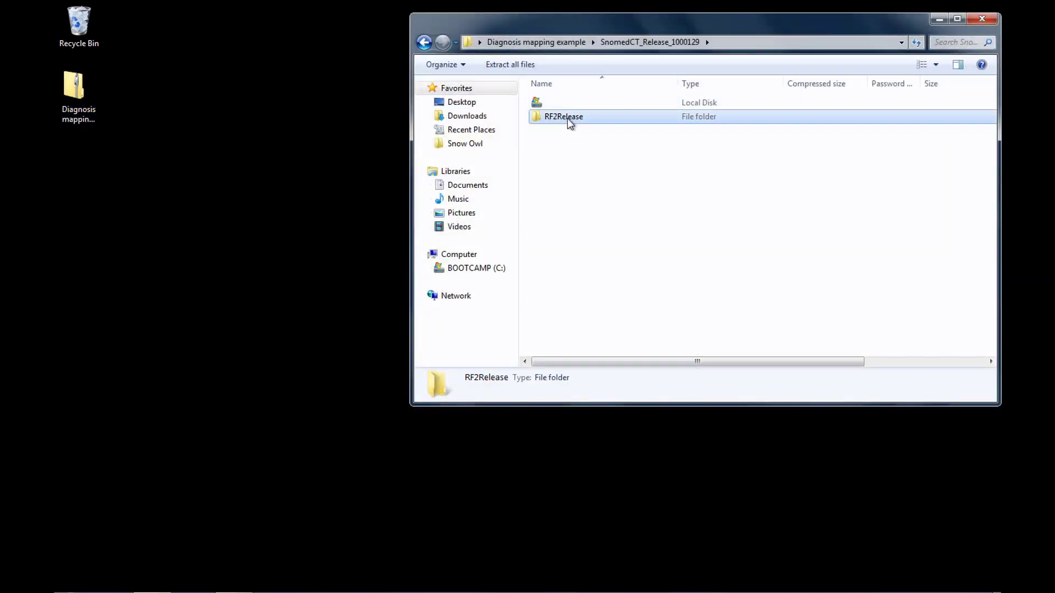
pyautogui.doubleClick(567, 118)
pyautogui.doubleClick(562, 120)
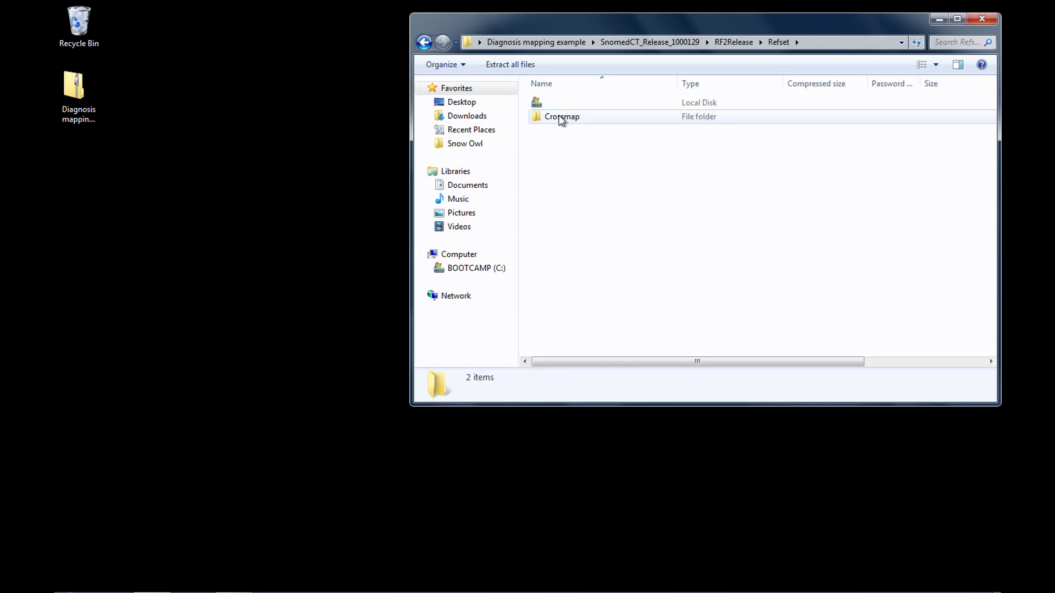
# Open the Crossmap folder's der2_iisssccRefset_DiagnosisMappingExampleSnapshot_INT_20121015 file in Notepad.
pyautogui.doubleClick(562, 119)
pyautogui.doubleClick(559, 116)
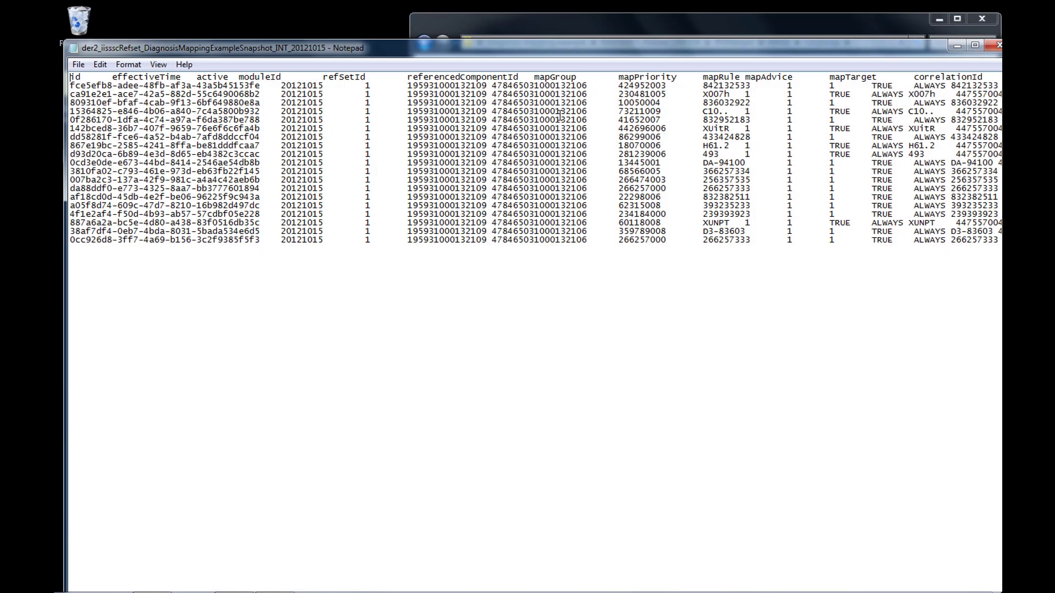